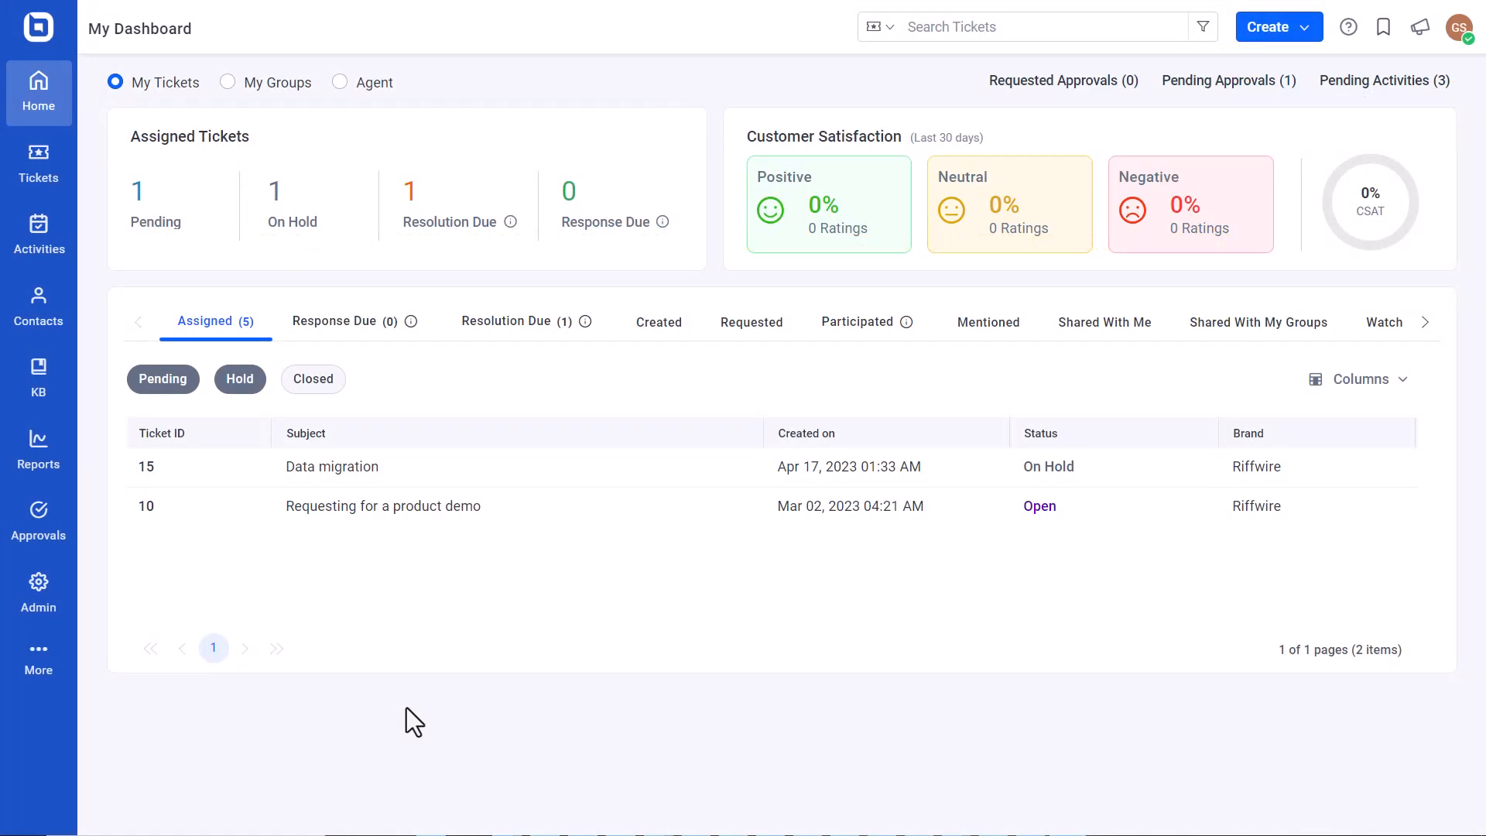
Open the knowledge base and switch its article language from the primary language to French (fr).
left_click(58, 418)
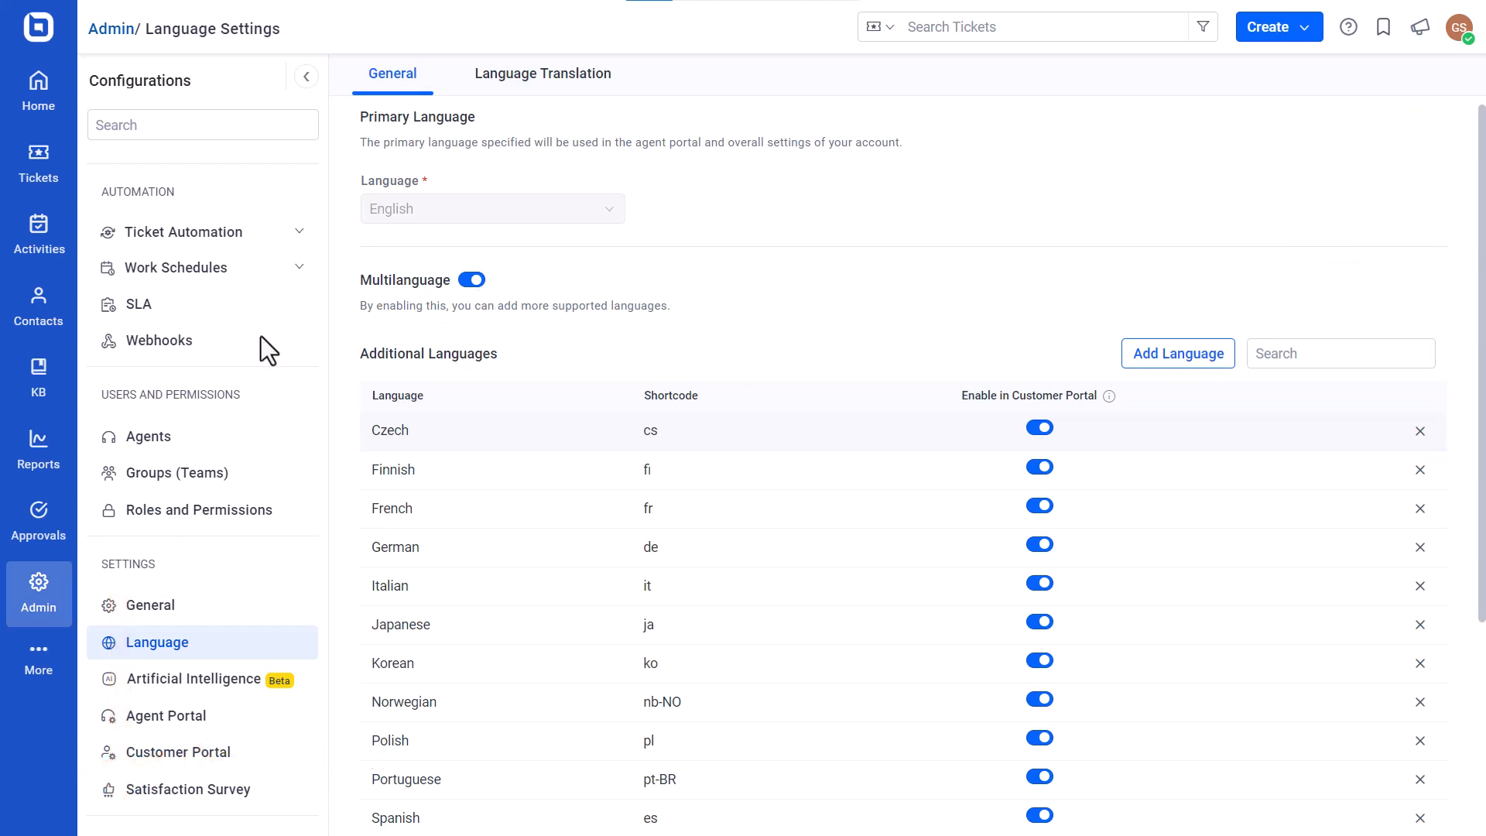
left_click(45, 391)
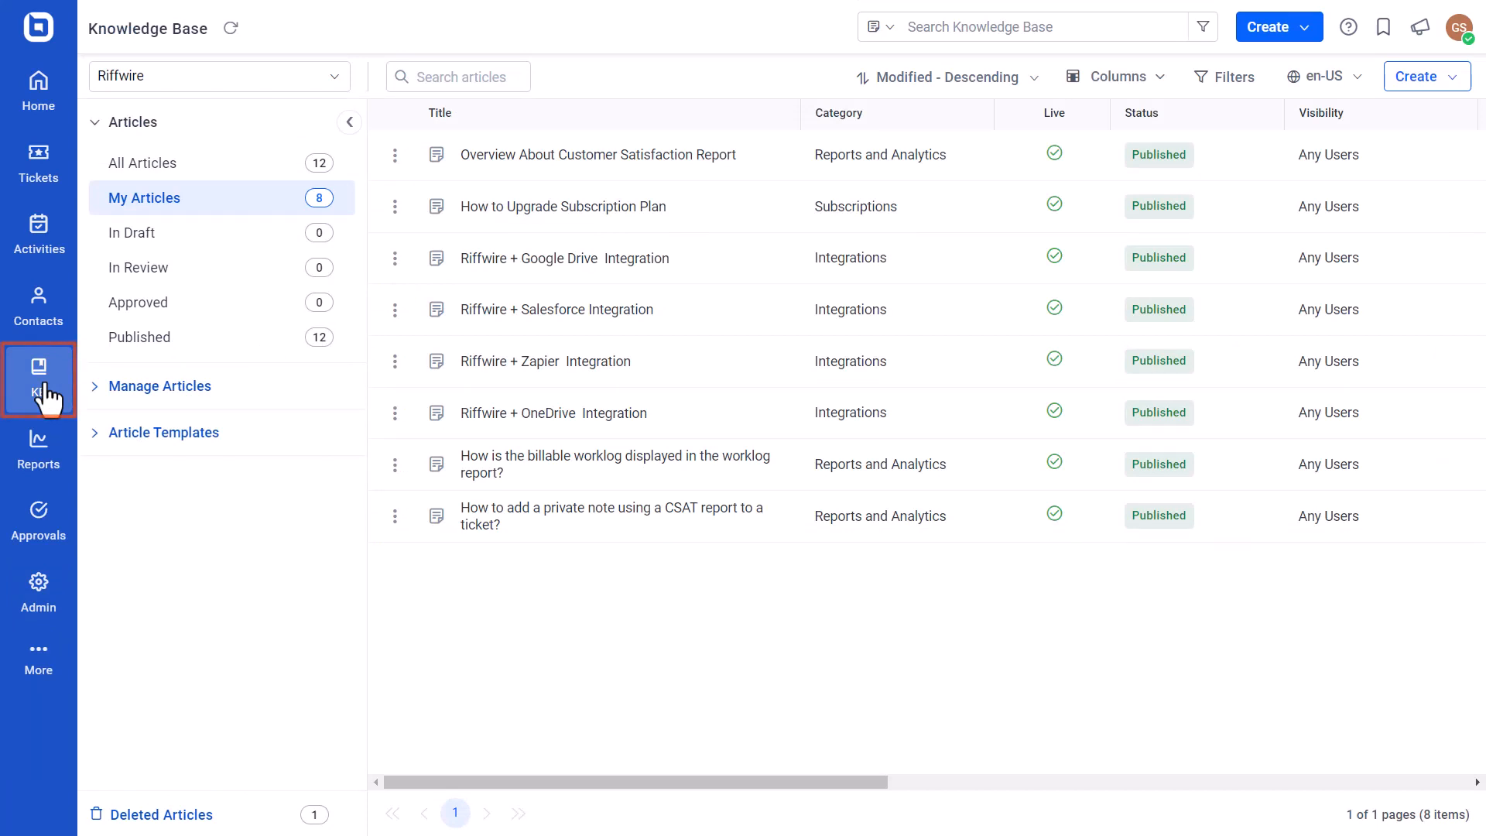
left_click(263, 386)
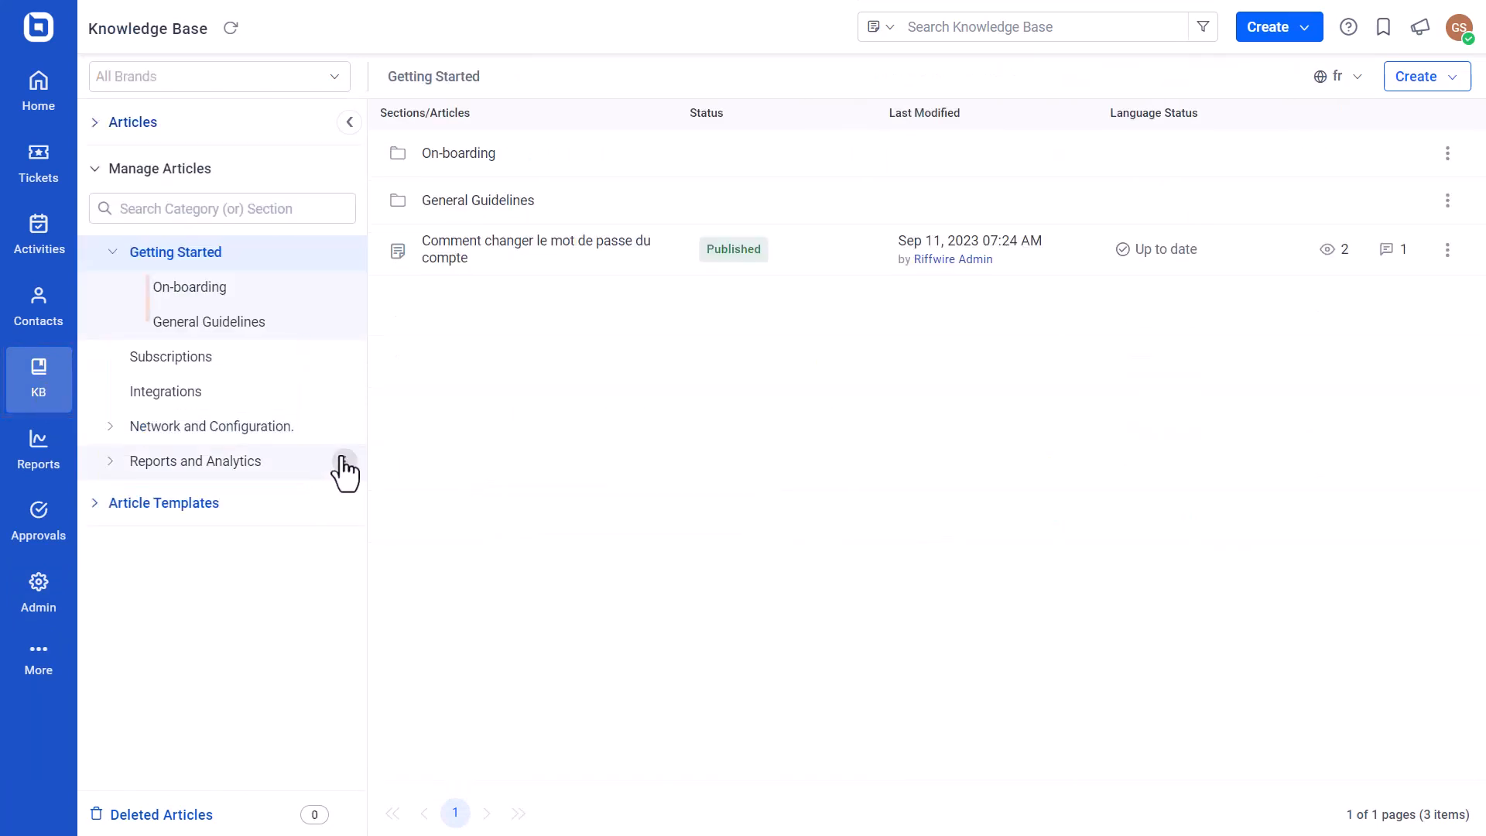
left_click(45, 383)
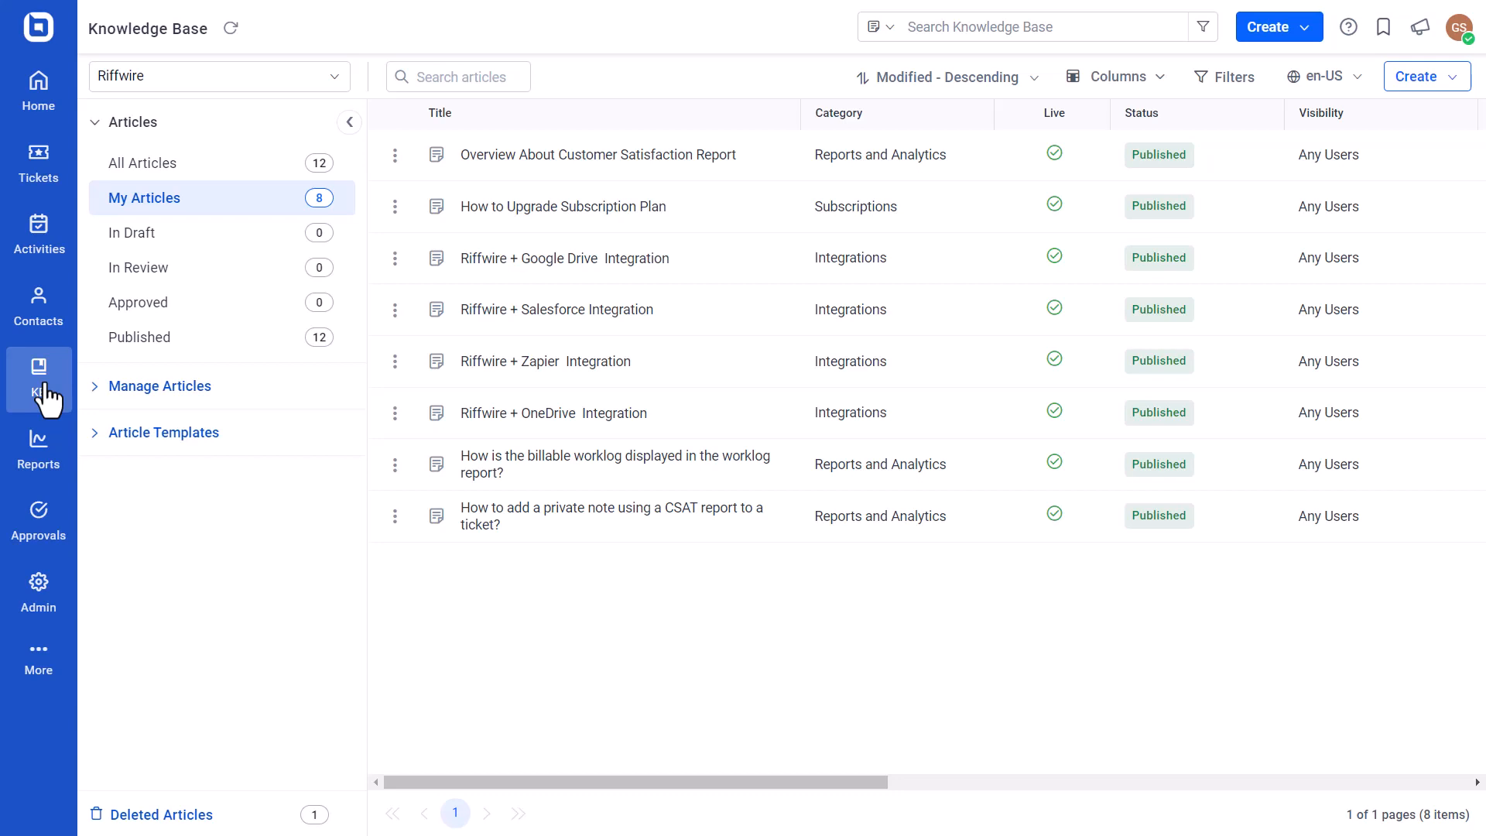
left_click(1314, 76)
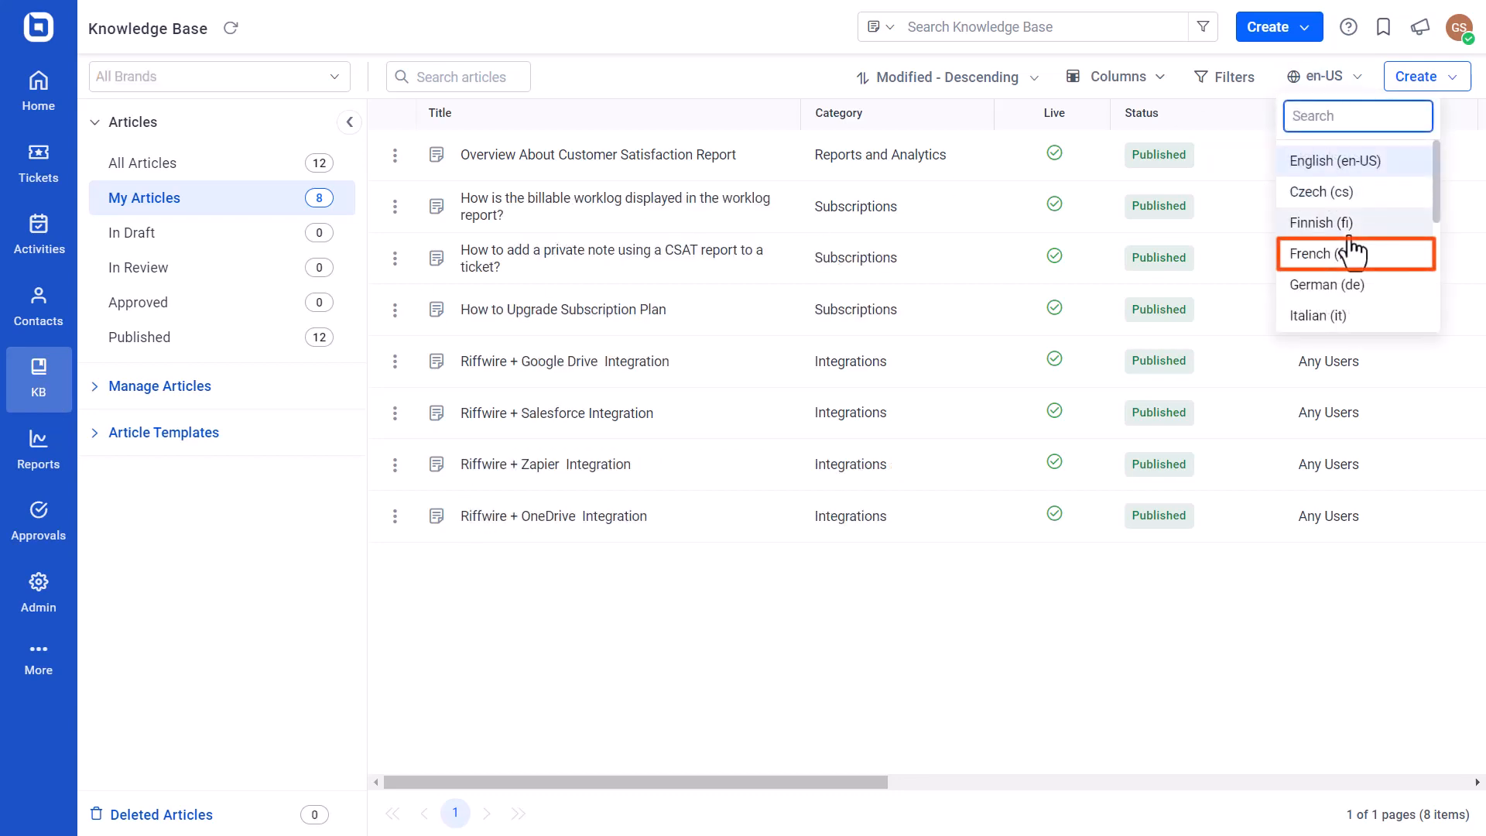
left_click(1350, 263)
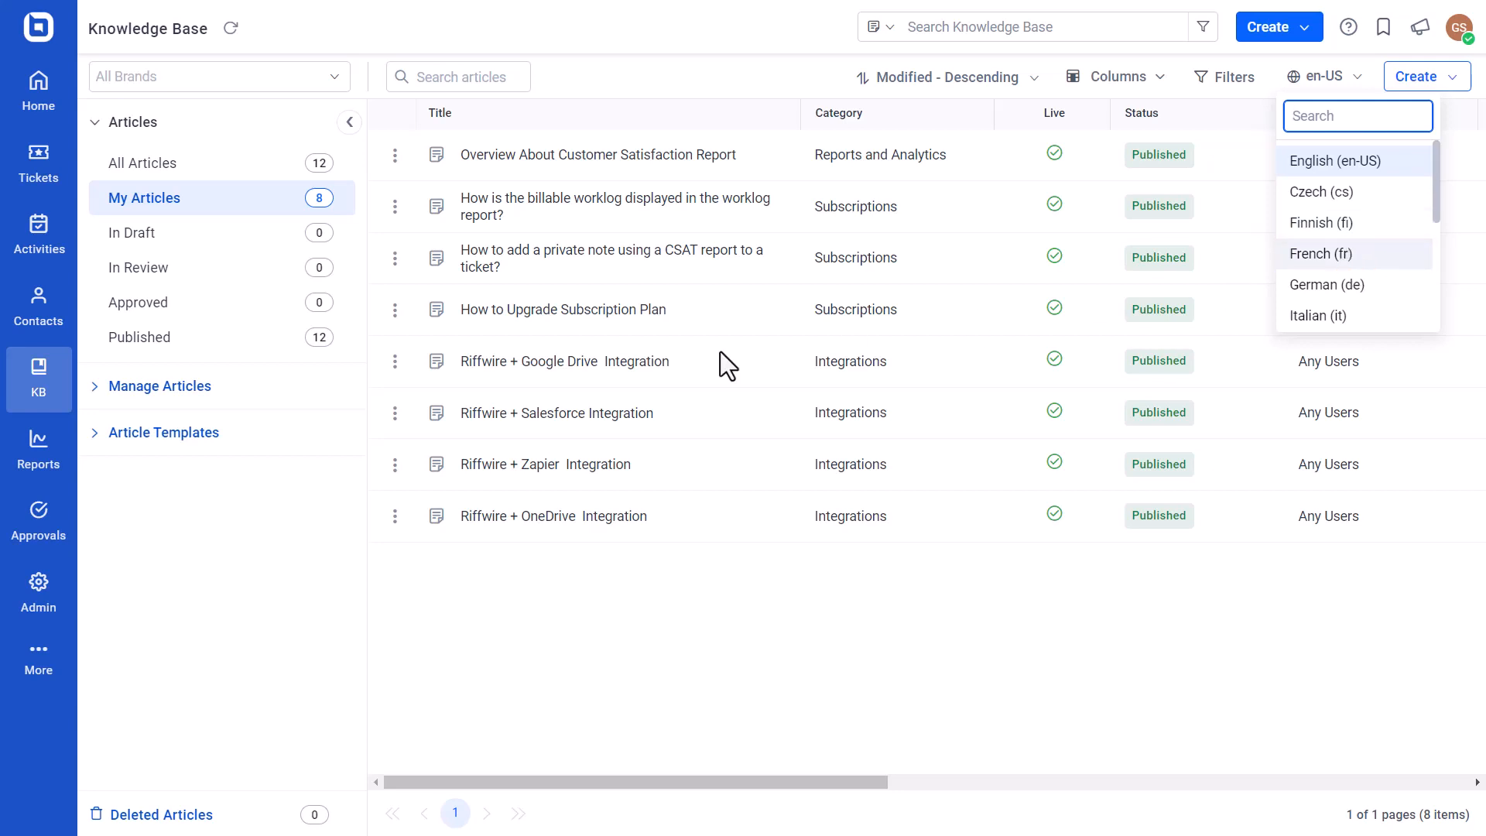
Open the Reports and Analytics category for editing under Manage Articles and set its French name to "Rapports et analyses".
left_click(90, 453)
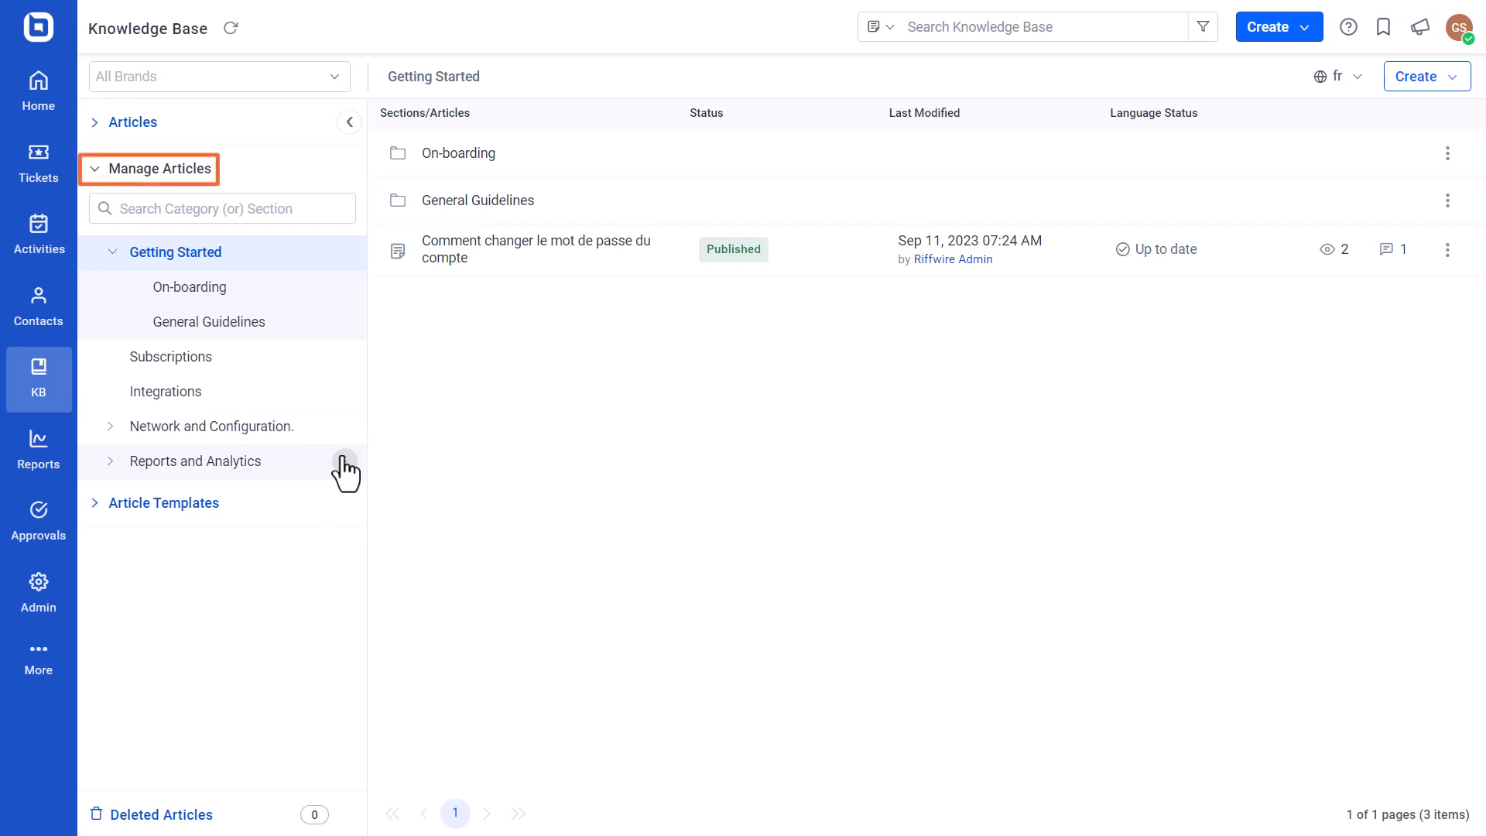
left_click(344, 463)
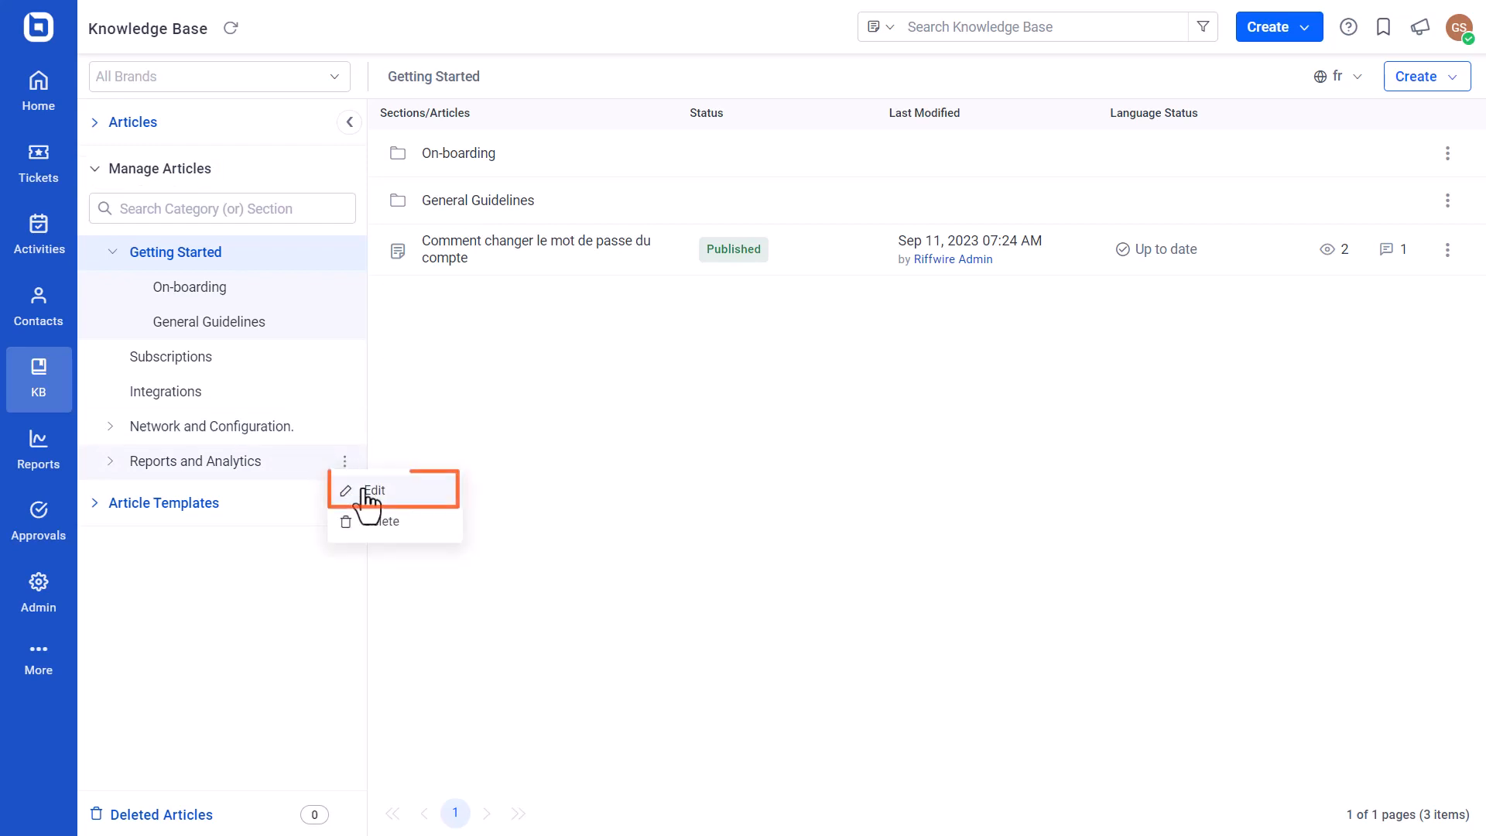
left_click(364, 490)
key("BackSpace")
key("BackSpace")
key("BackSpace")
key("BackSpace")
key("BackSpace")
key("BackSpace")
key("BackSpace")
key("BackSpace")
key("BackSpace")
key("BackSpace")
key("BackSpace")
key("BackSpace")
key("BackSpace")
key("BackSpace")
key("BackSpace")
key("BackSpace")
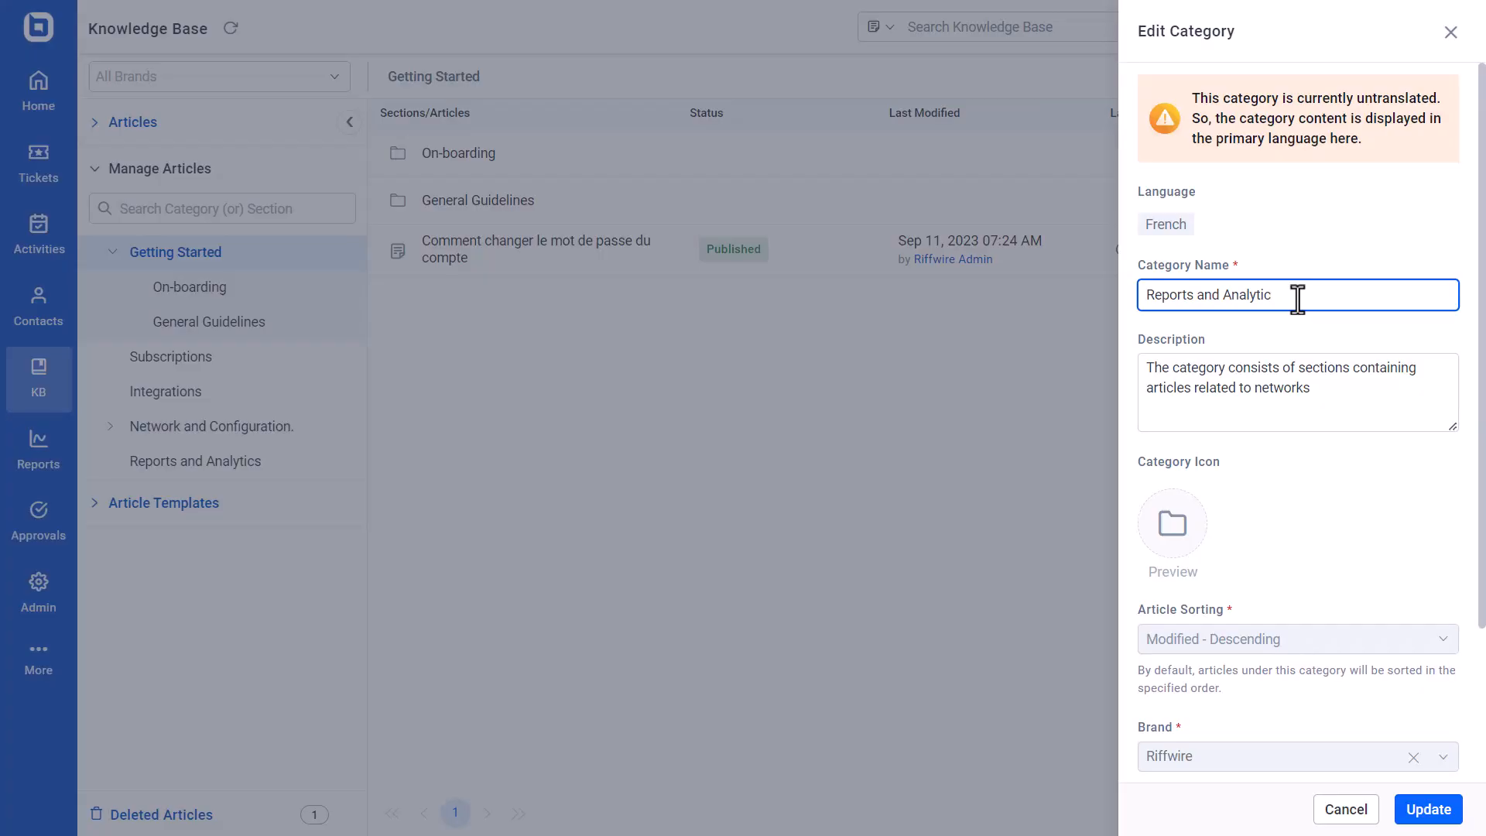
key("BackSpace")
key("BackSpace")
key("BackSpace")
key("BackSpace")
key("BackSpace")
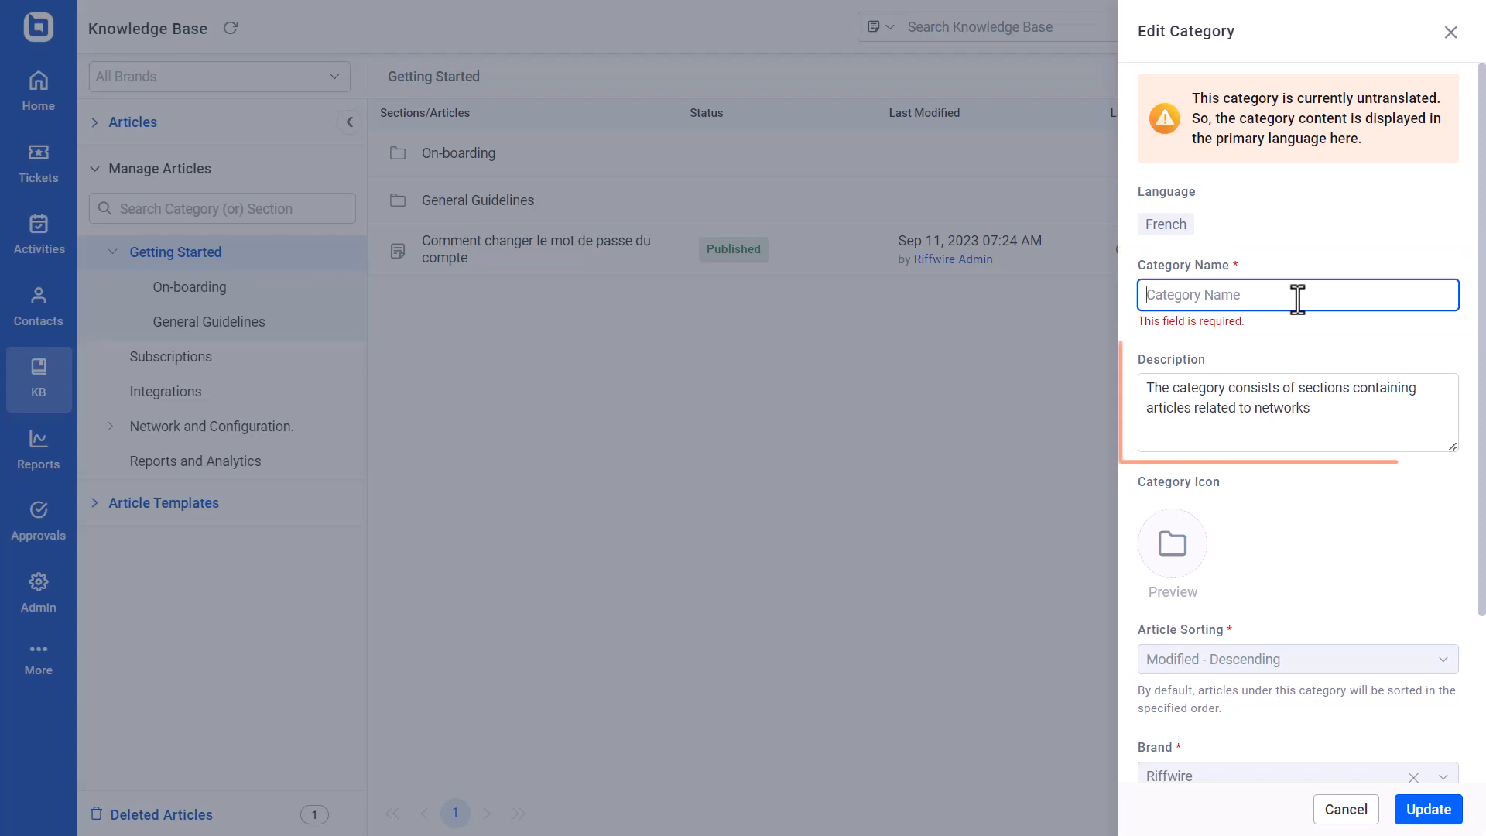
type("Rapports et analyses")
Set the category's French description to "La catégorie est composée de sections contenant des articles liés aux réseaux" and save the category.
left_click(1334, 398)
key("ctrl+a")
key("BackSpace")
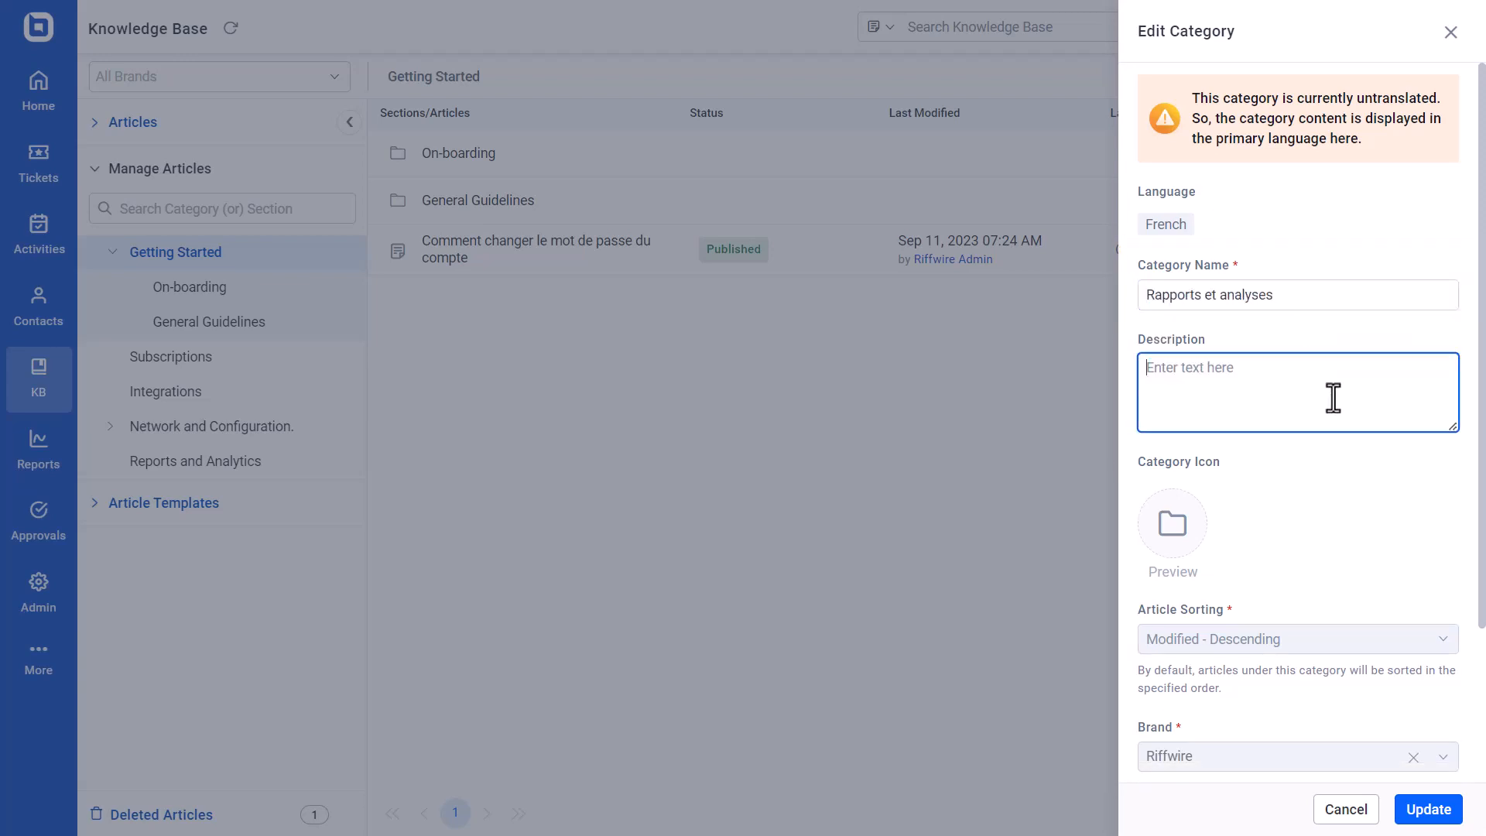
type("La catégorie est composée de sections contenant des articles liés aux réseaux")
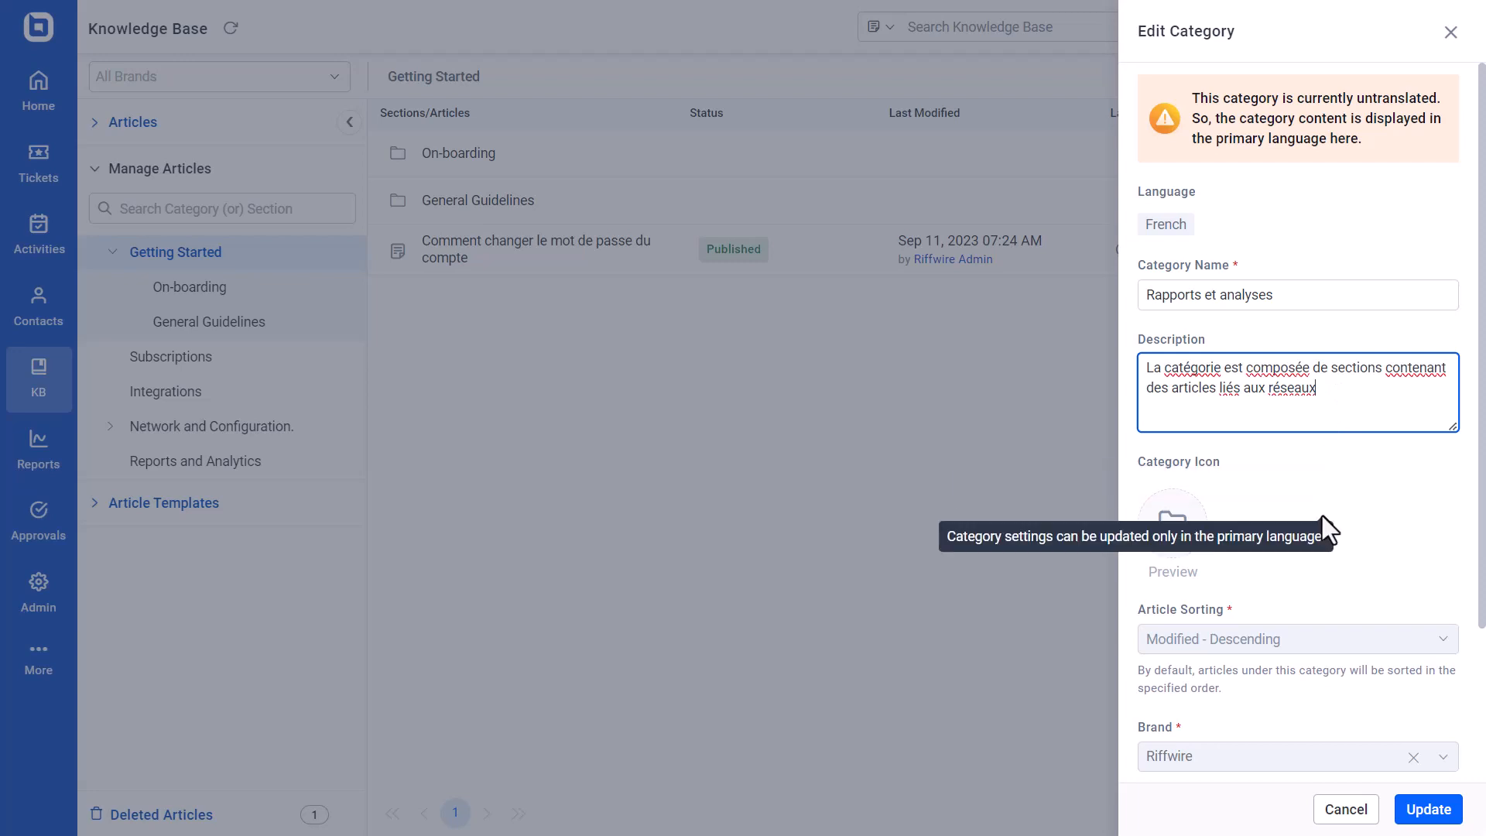
scroll(1322, 515, "down", 3)
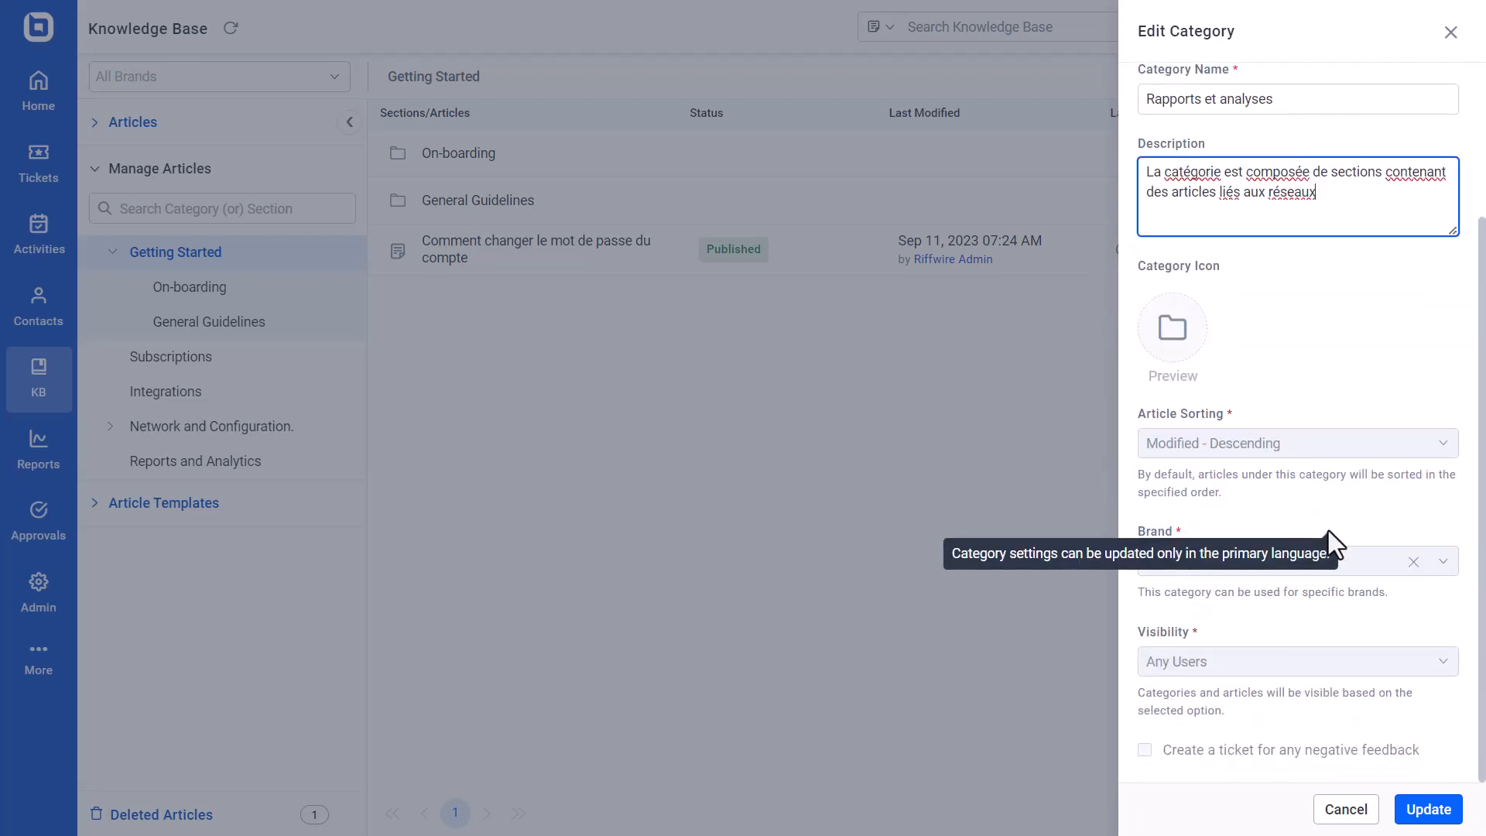
scroll(1328, 531, "up", 3)
scroll(1328, 527, "down", 3)
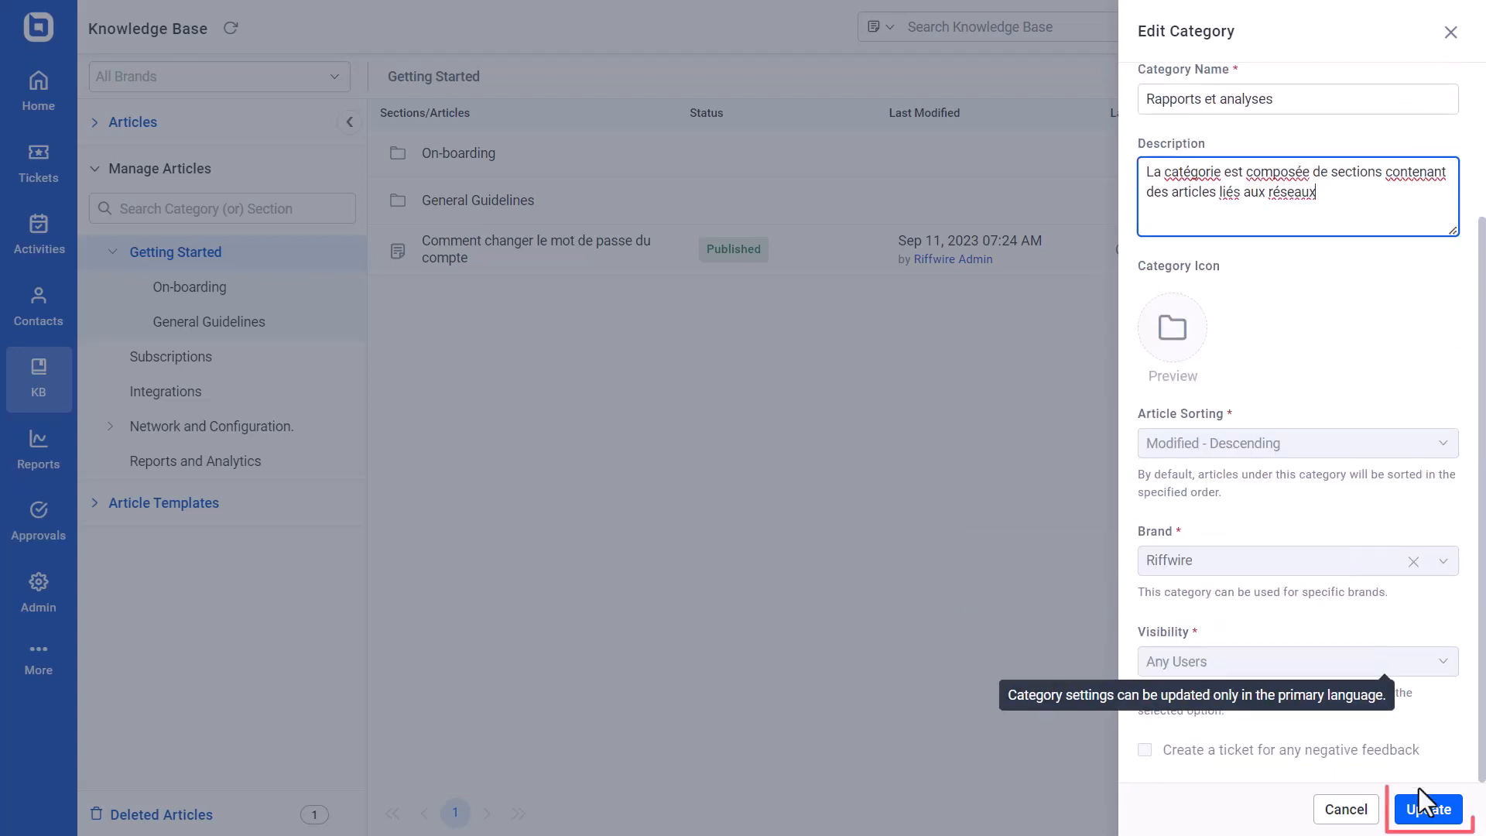
left_click(1427, 813)
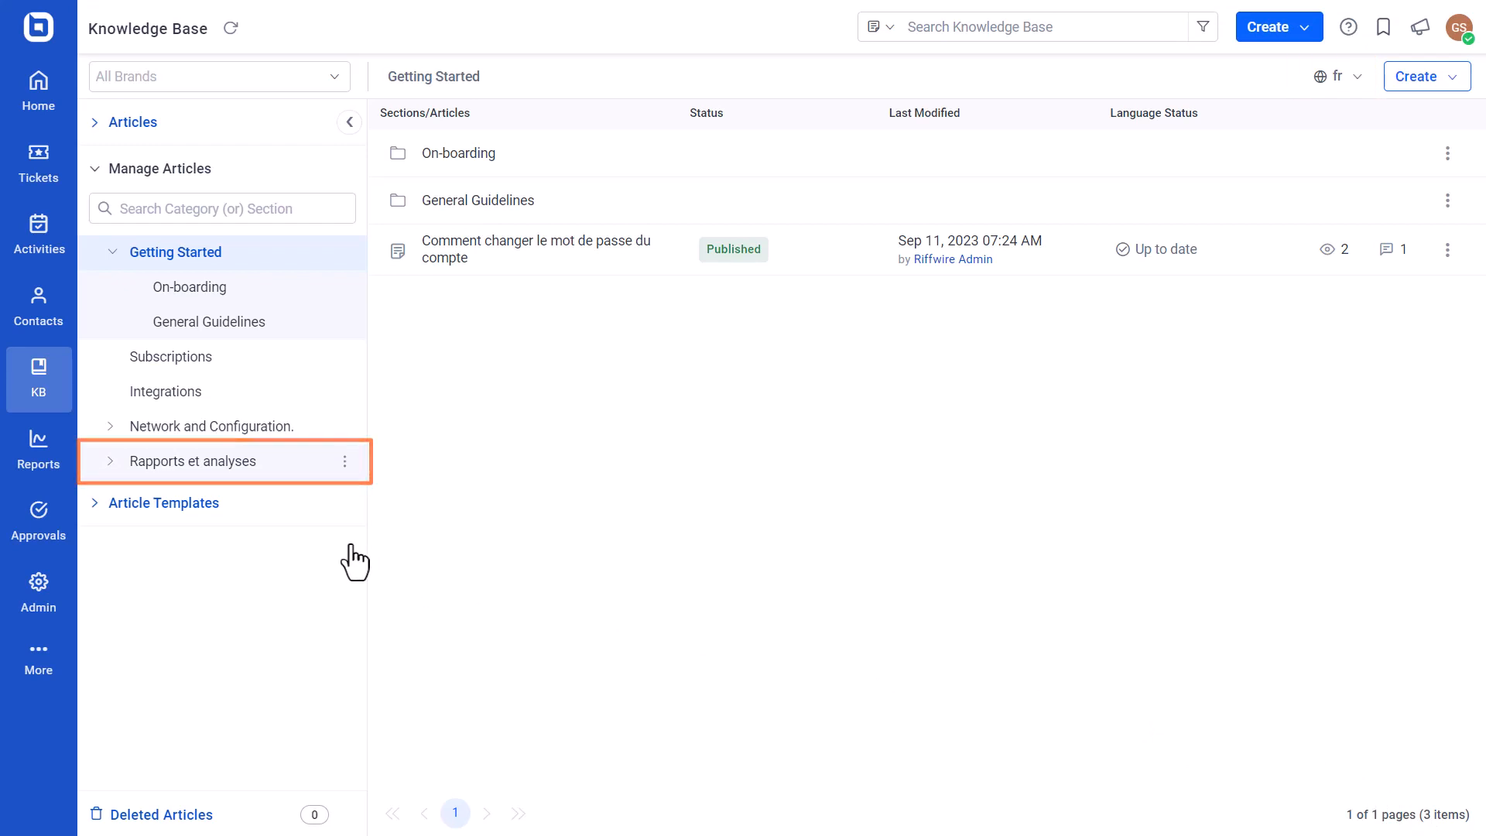
Open the Dashboards section under Rapports et analyses for editing and set its French name to "Tableaux de bord".
left_click(111, 462)
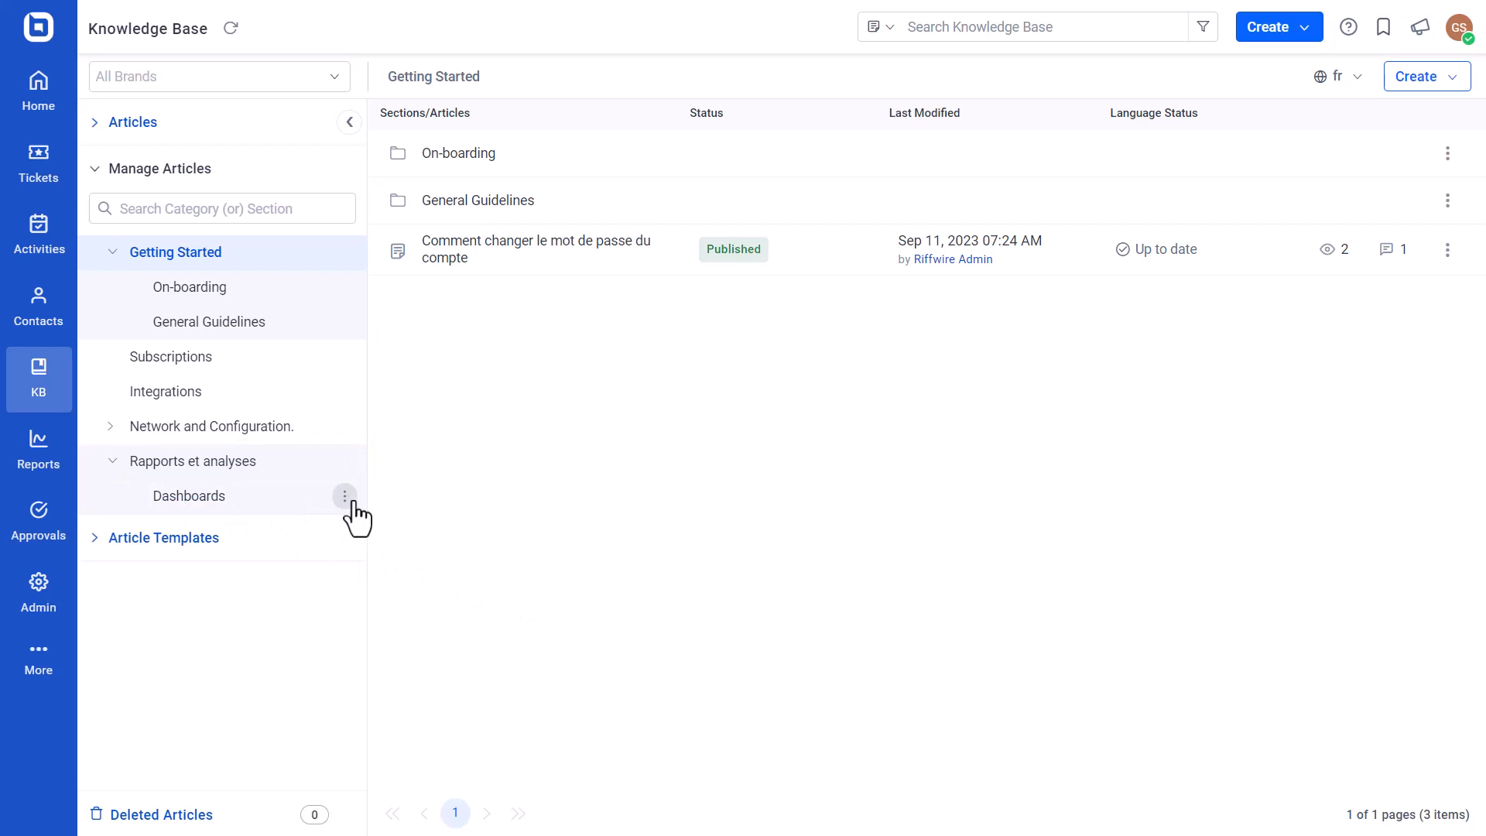
left_click(345, 497)
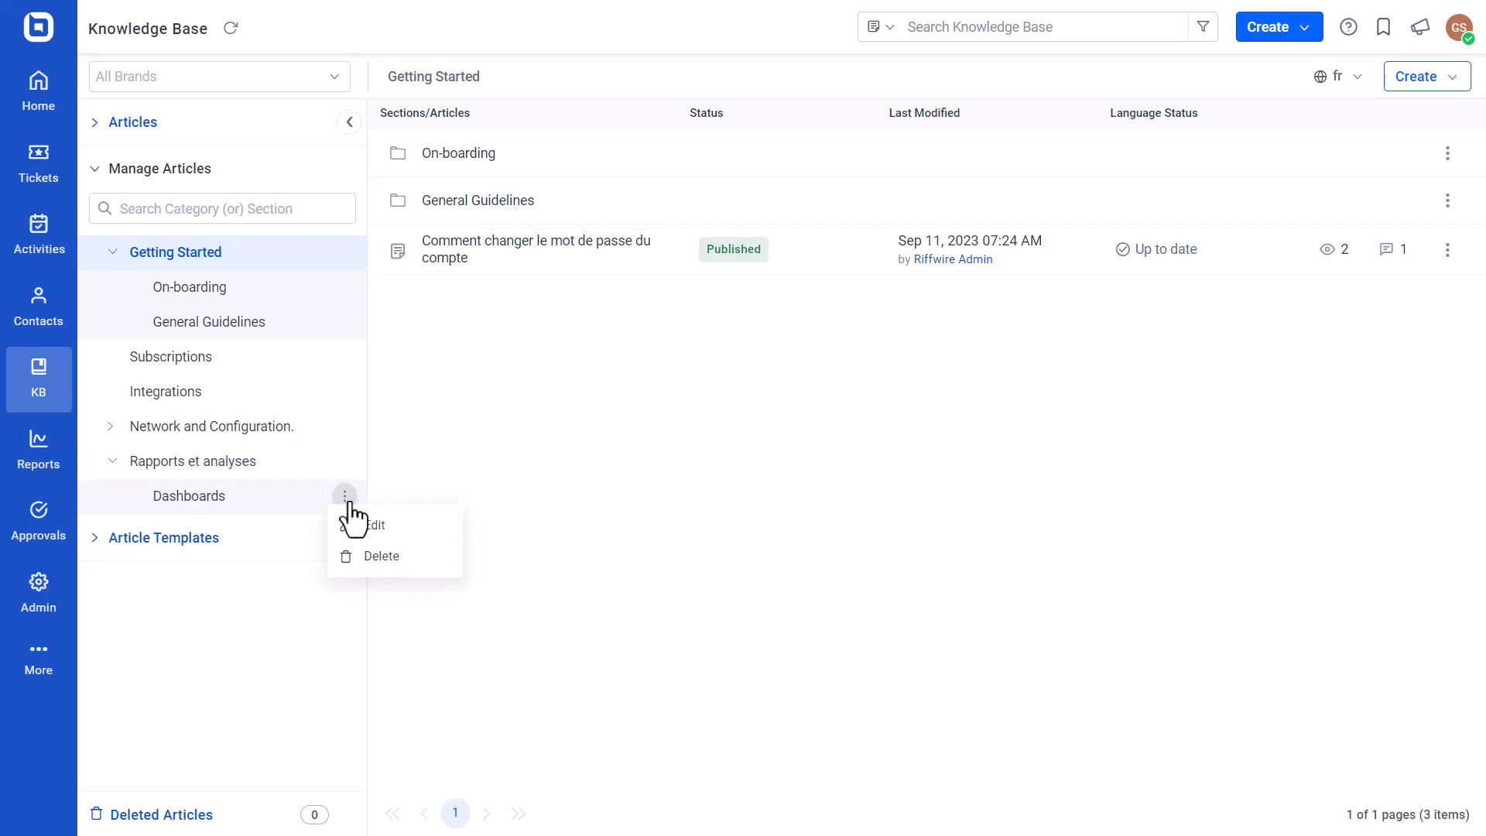
left_click(398, 528)
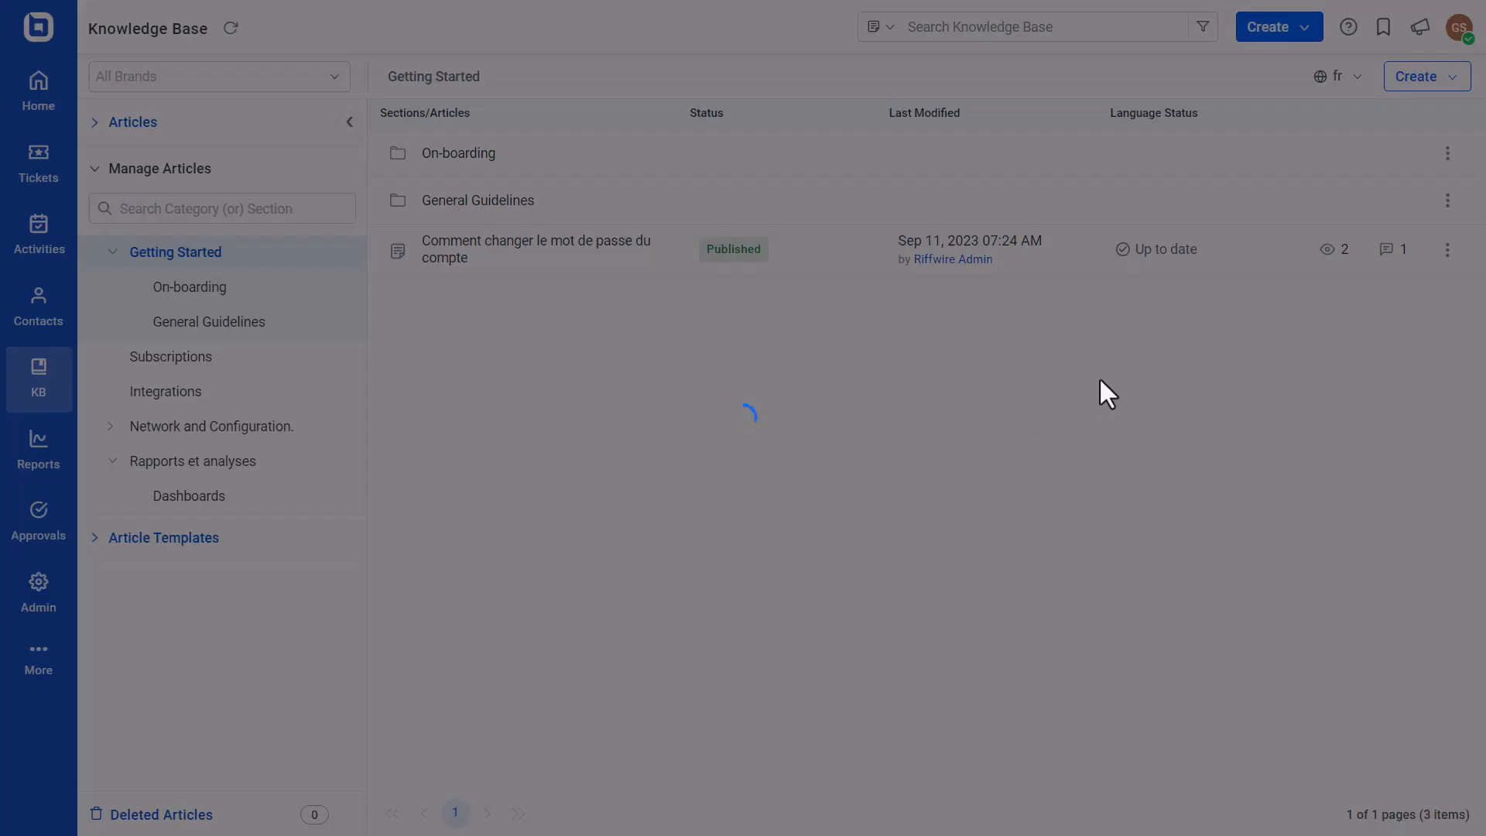
left_click(1287, 282)
key("BackSpace")
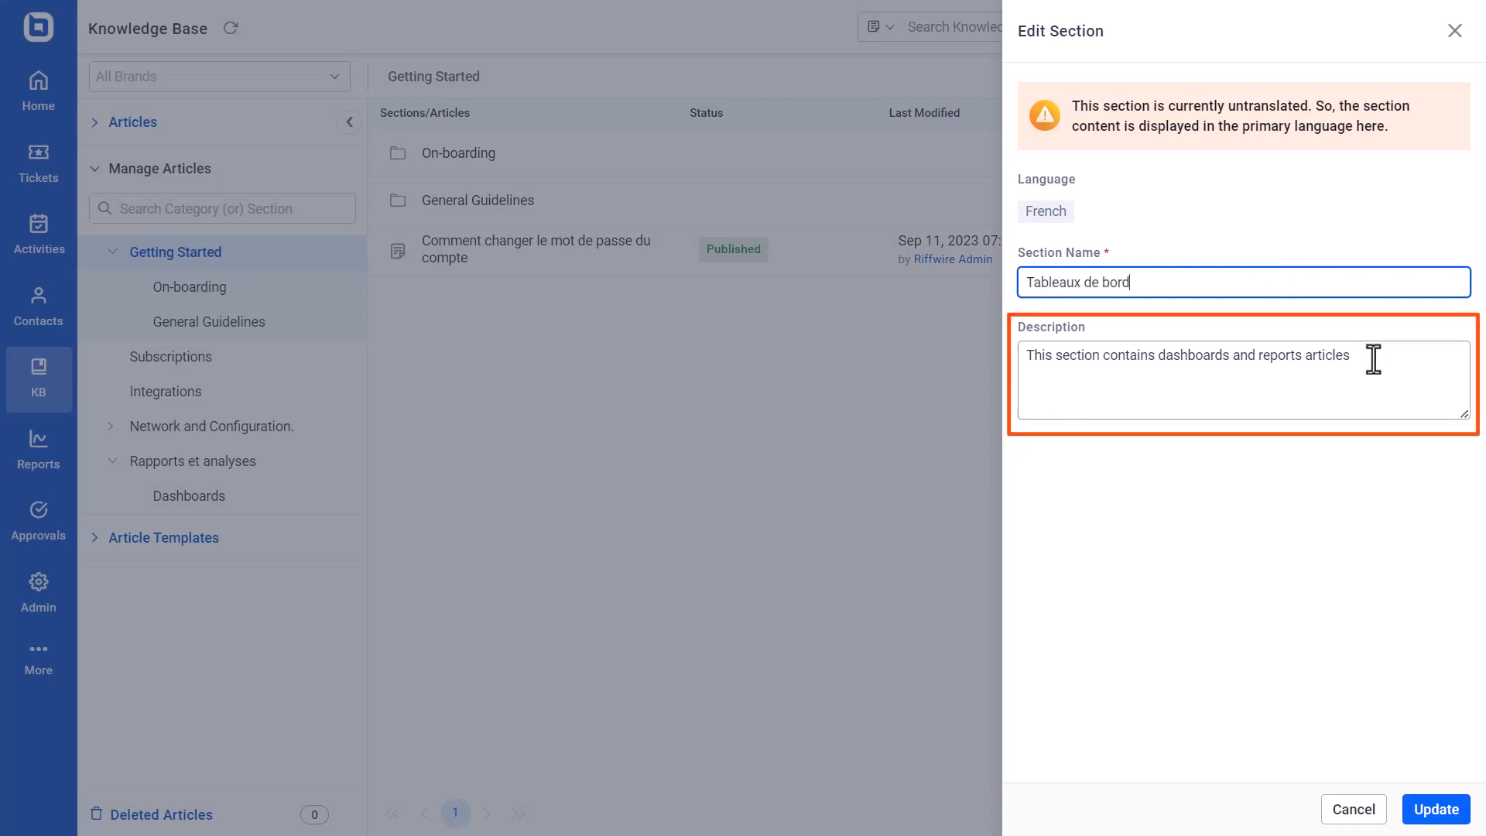
Set the section's French description to "Cette section contient des articles sur les tableaux de bord et les rapports" and save the section.
left_click(1374, 365)
key("ctrl+a")
key("BackSpace")
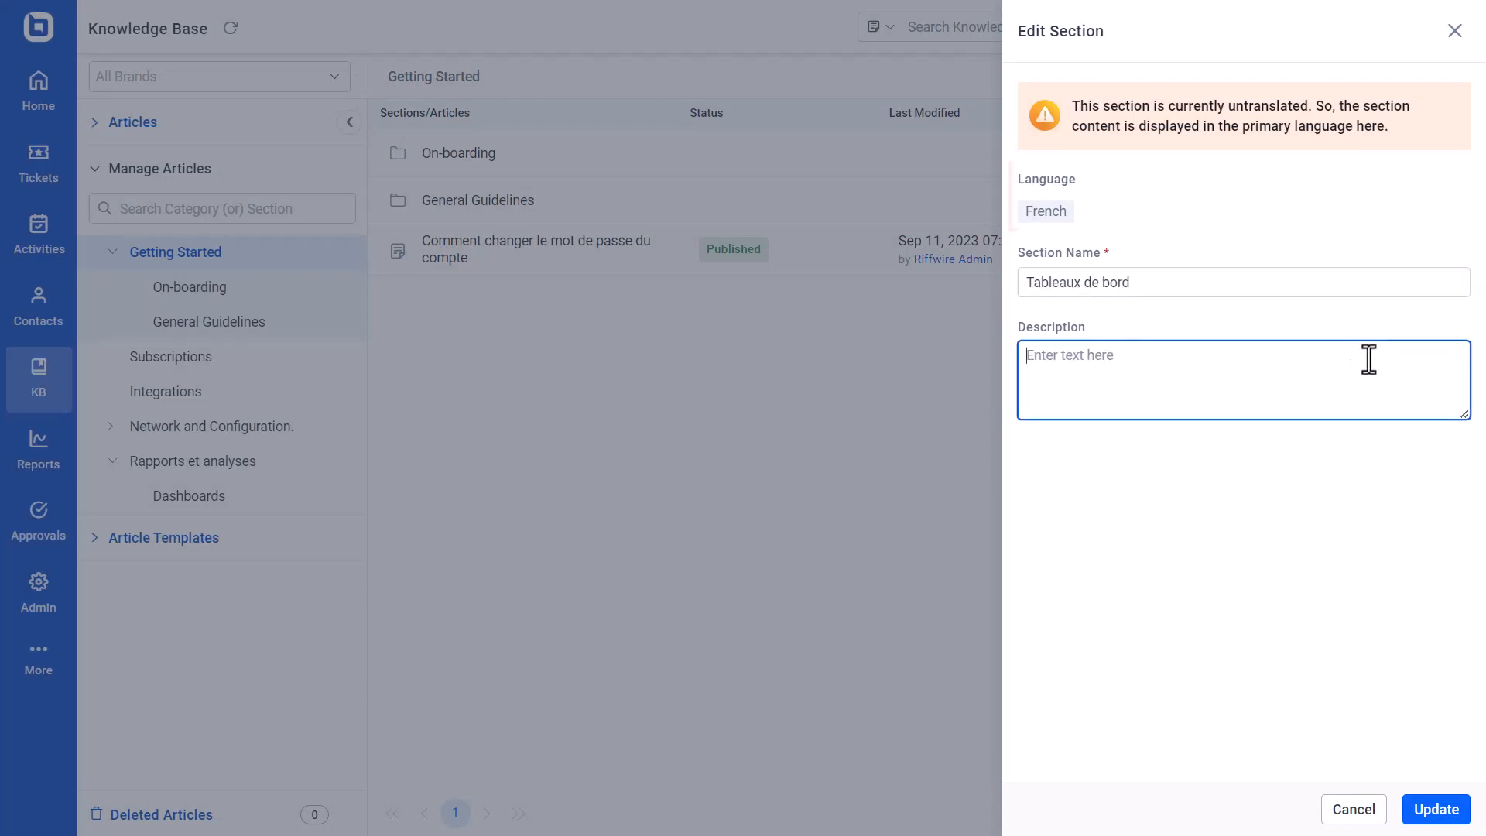
type("Cette section contient des articles sur les tableaux de bord et les rapports")
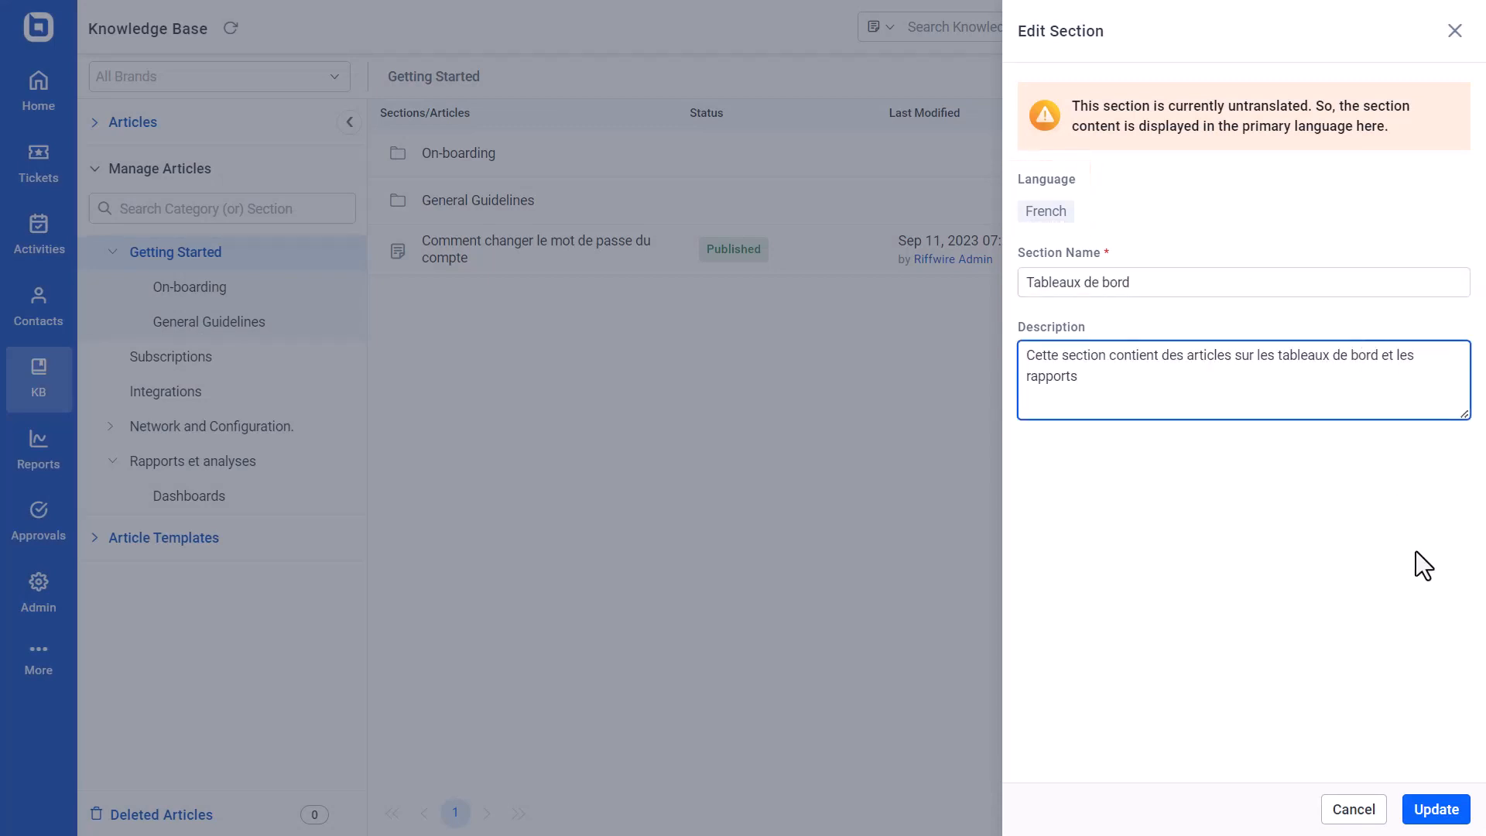
left_click(1453, 821)
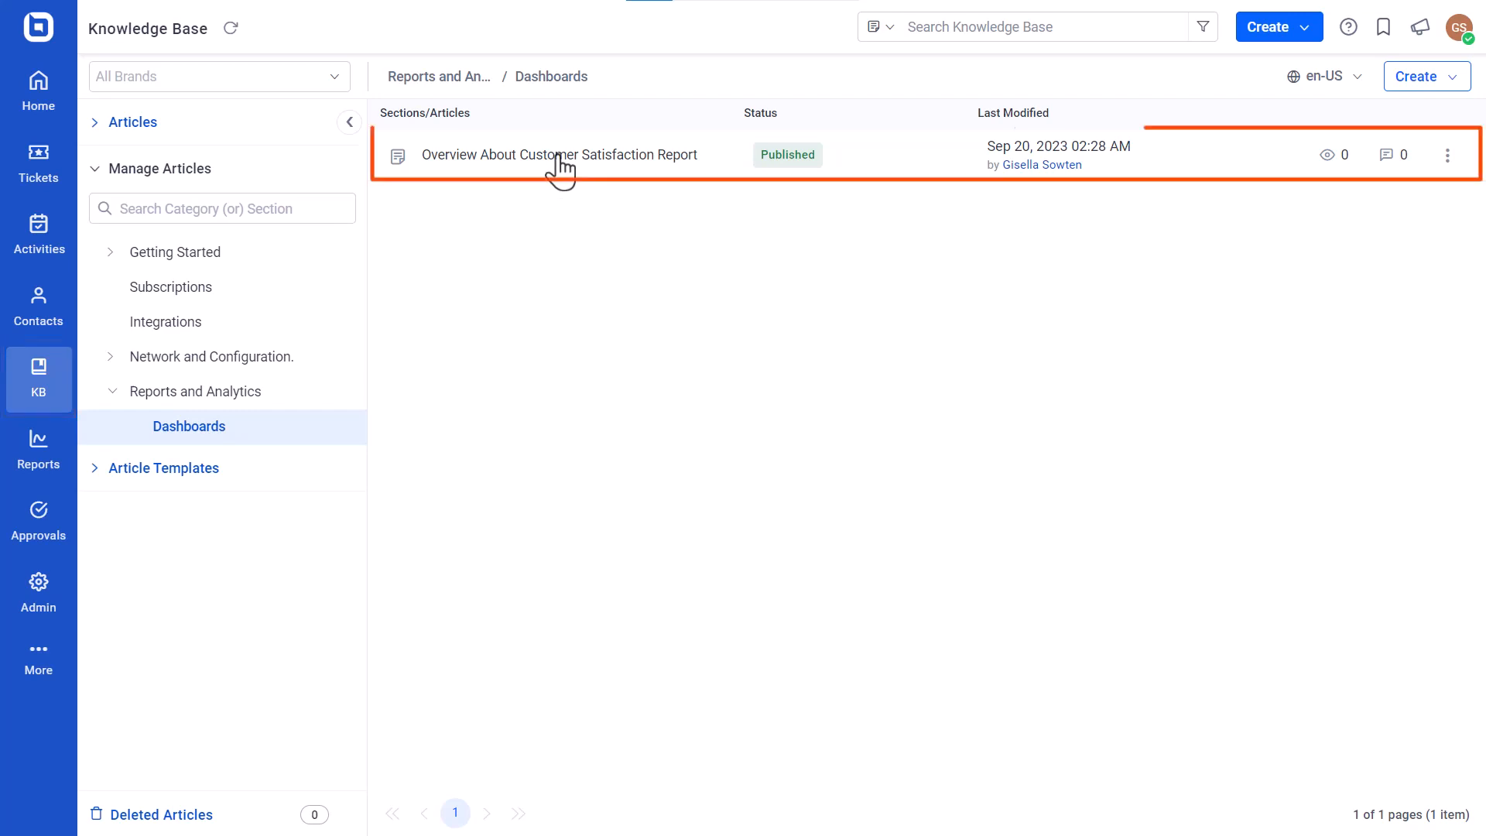
Translate the article "Overview About Customer Satisfaction Report" into French, titled "Présentation du rapport de satisfaction client", and paste the translated body text.
left_click(560, 163)
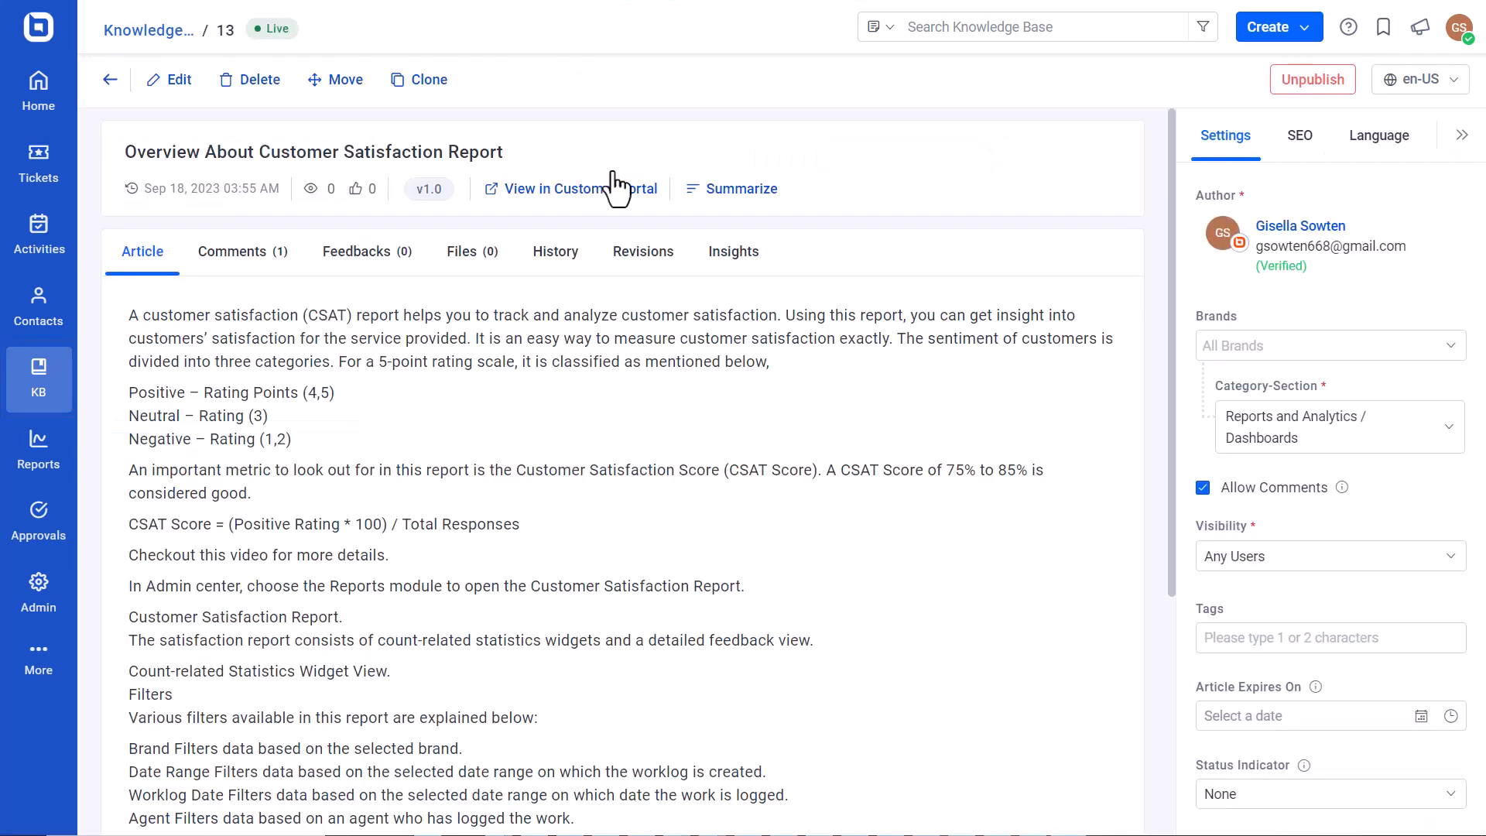
left_click(1454, 89)
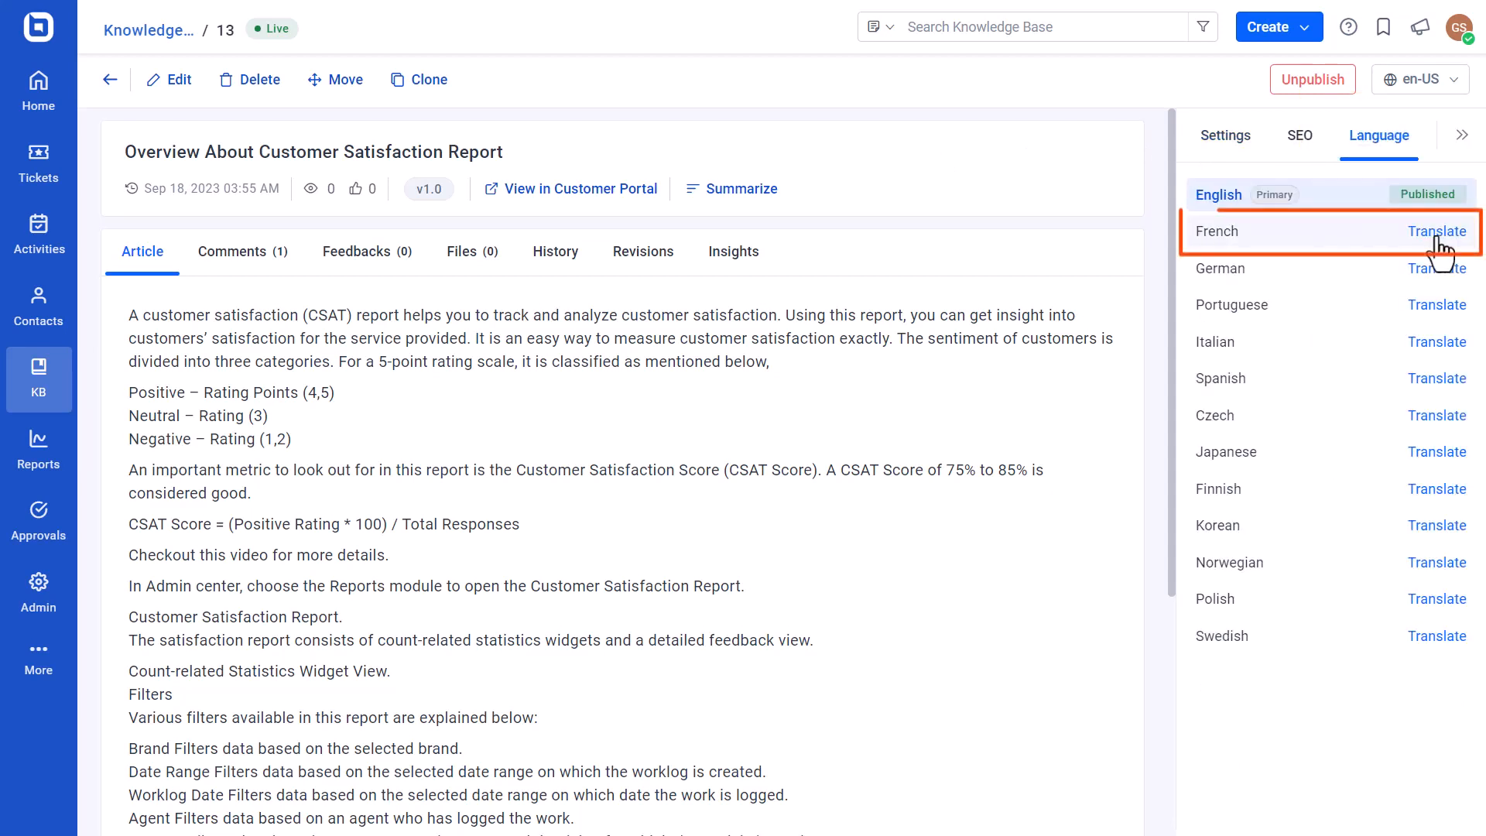
left_click(1439, 235)
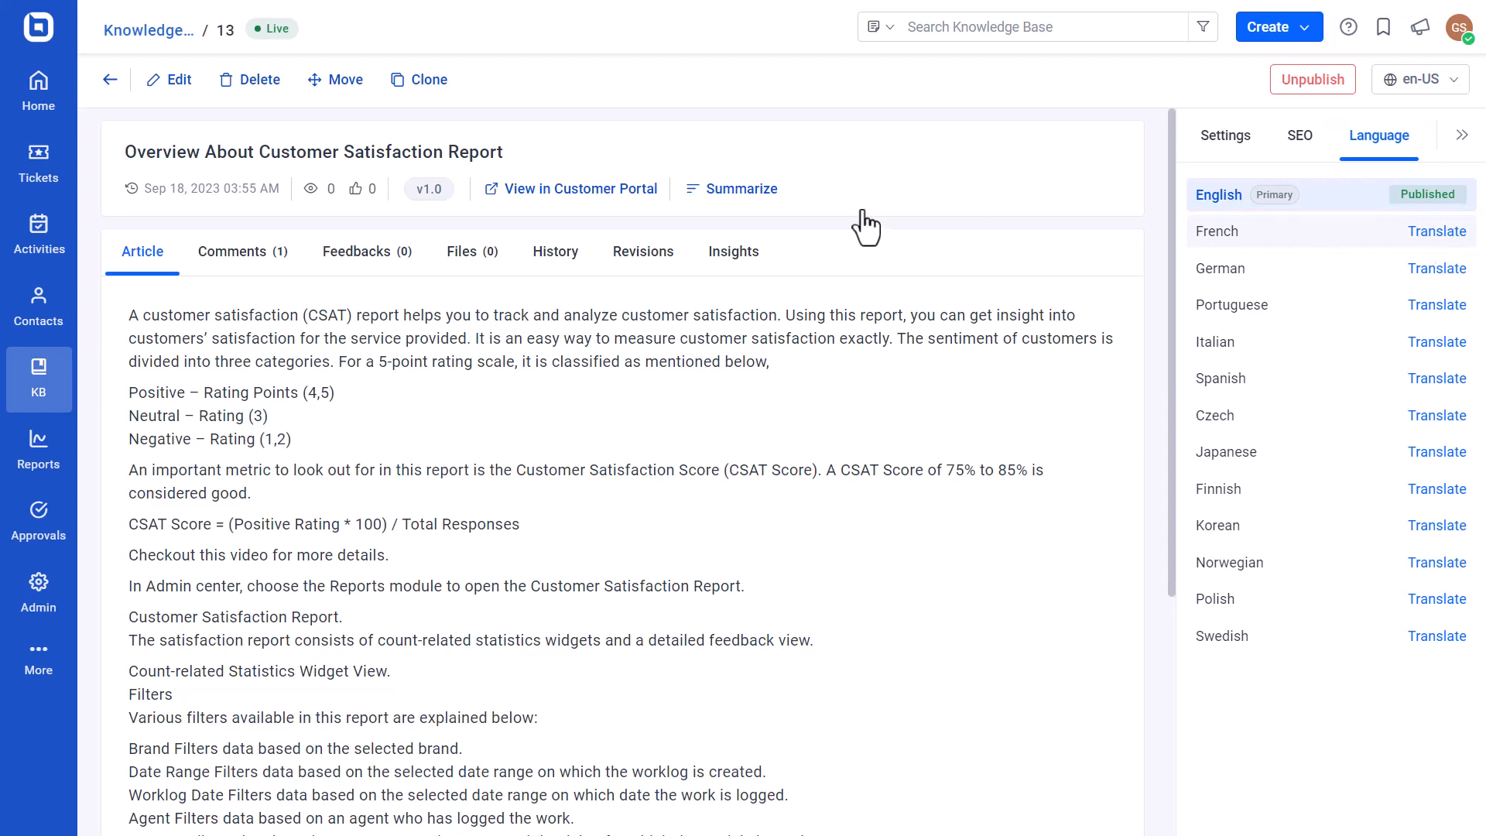
left_click(284, 184)
type("Présentation du rapport de satisfaction client")
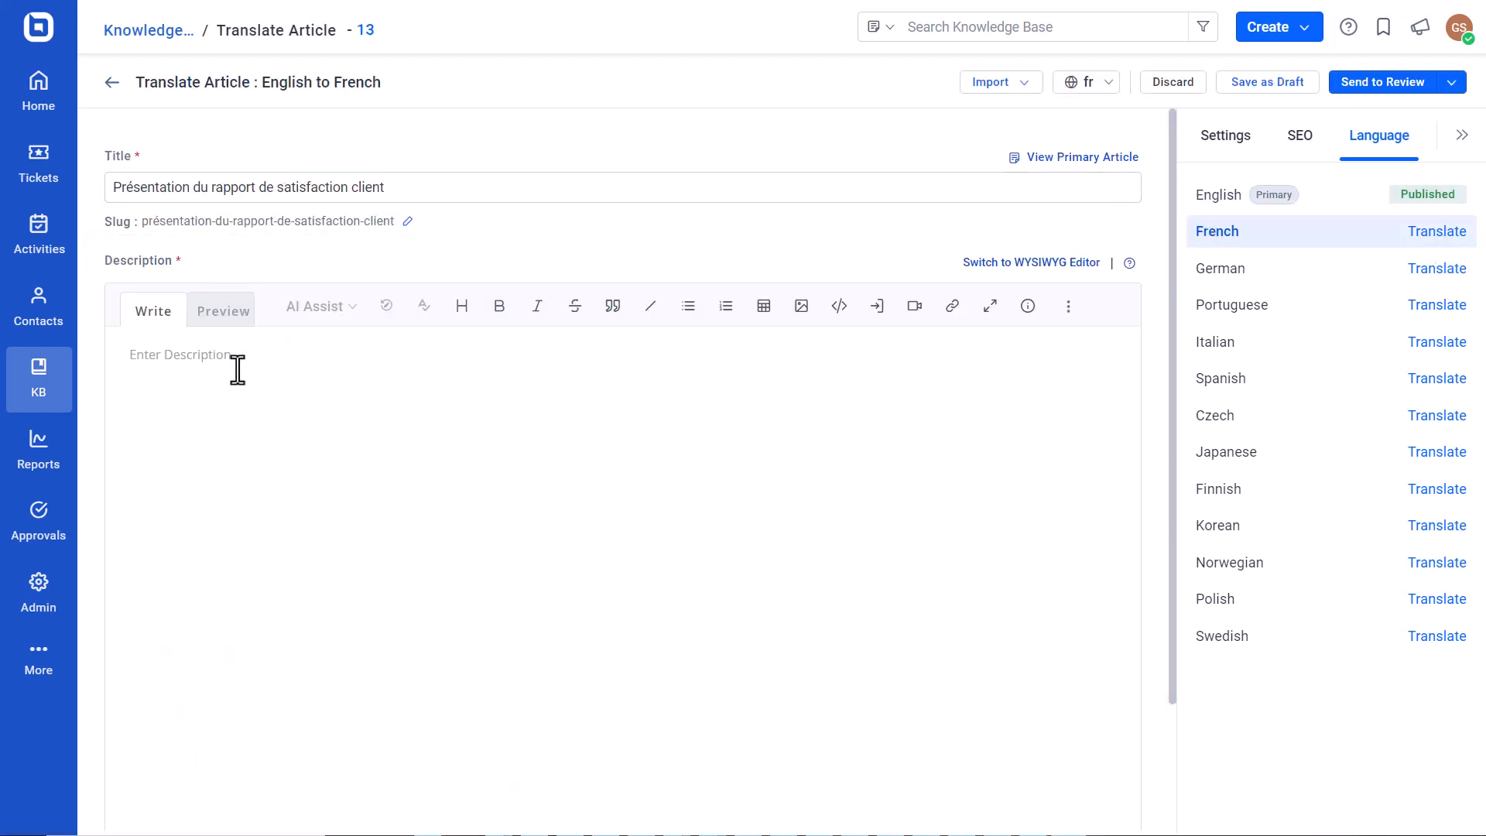
left_click(238, 369)
key("ctrl+v")
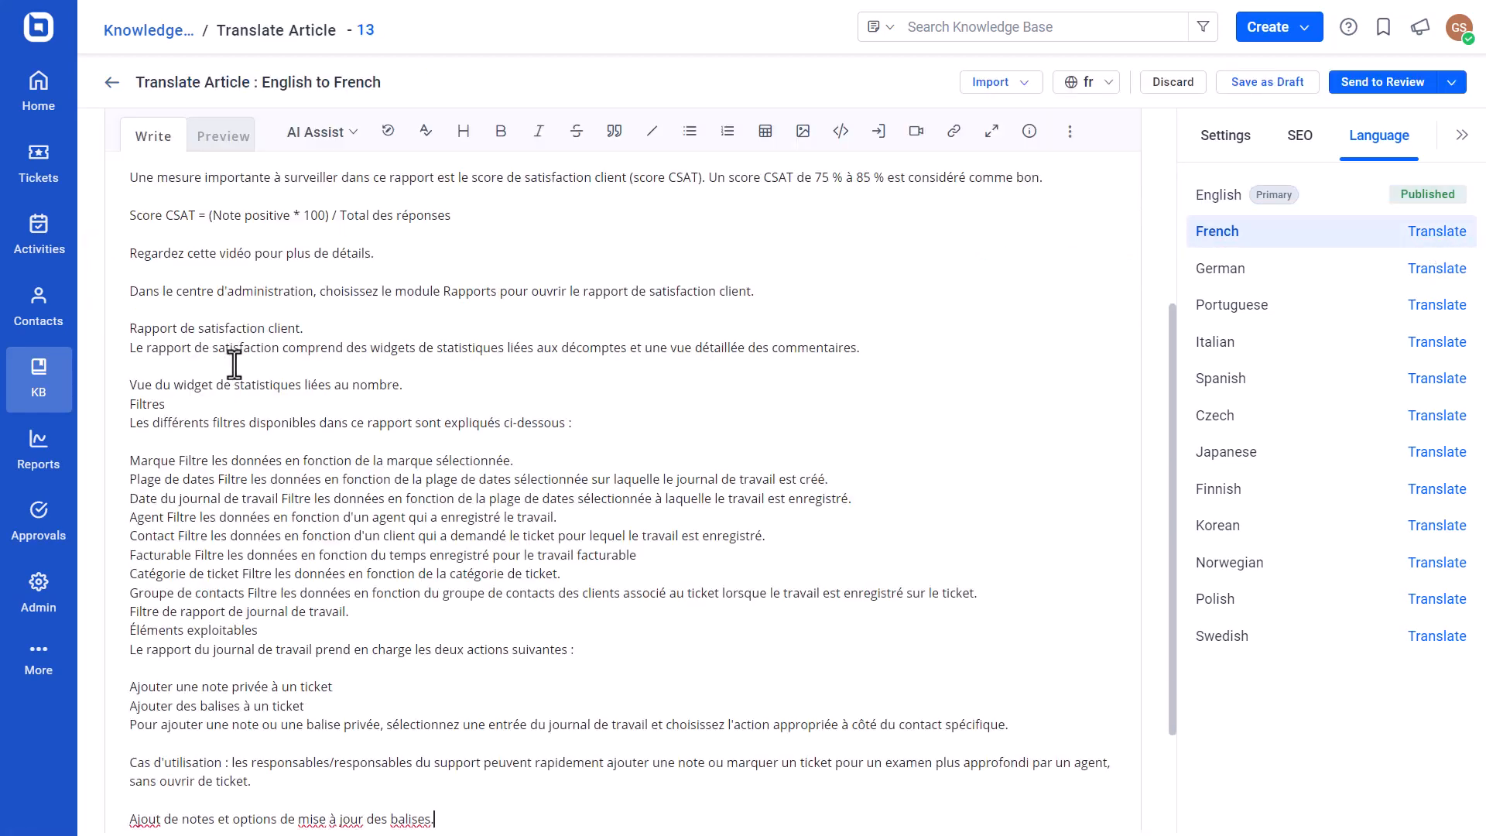
Review the French translation's settings and SEO options and publish it directly instead of sending it to review.
scroll(341, 341, "up", 5)
left_click(1225, 136)
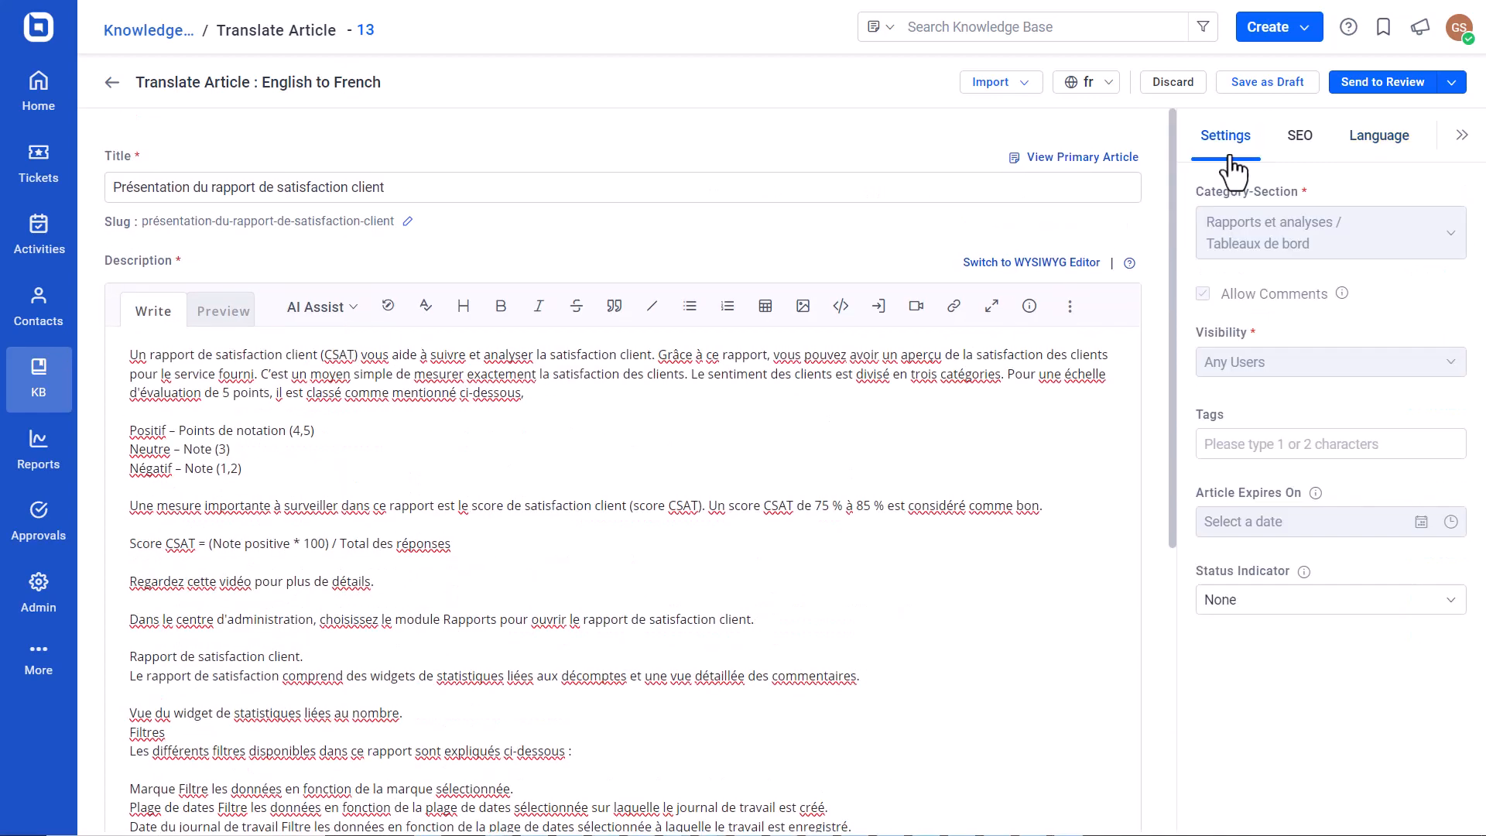
left_click(1304, 143)
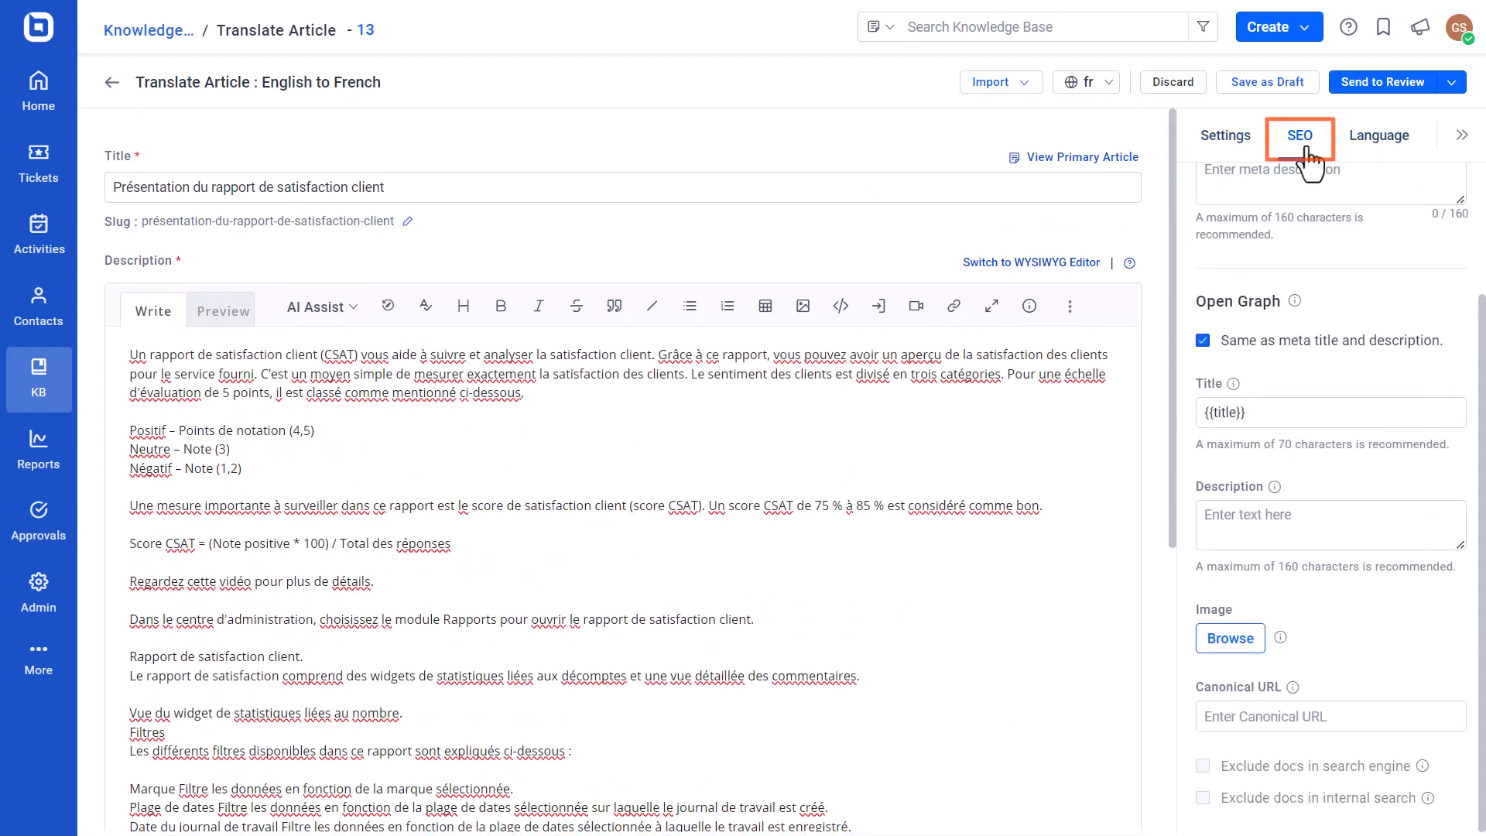
left_click(1374, 151)
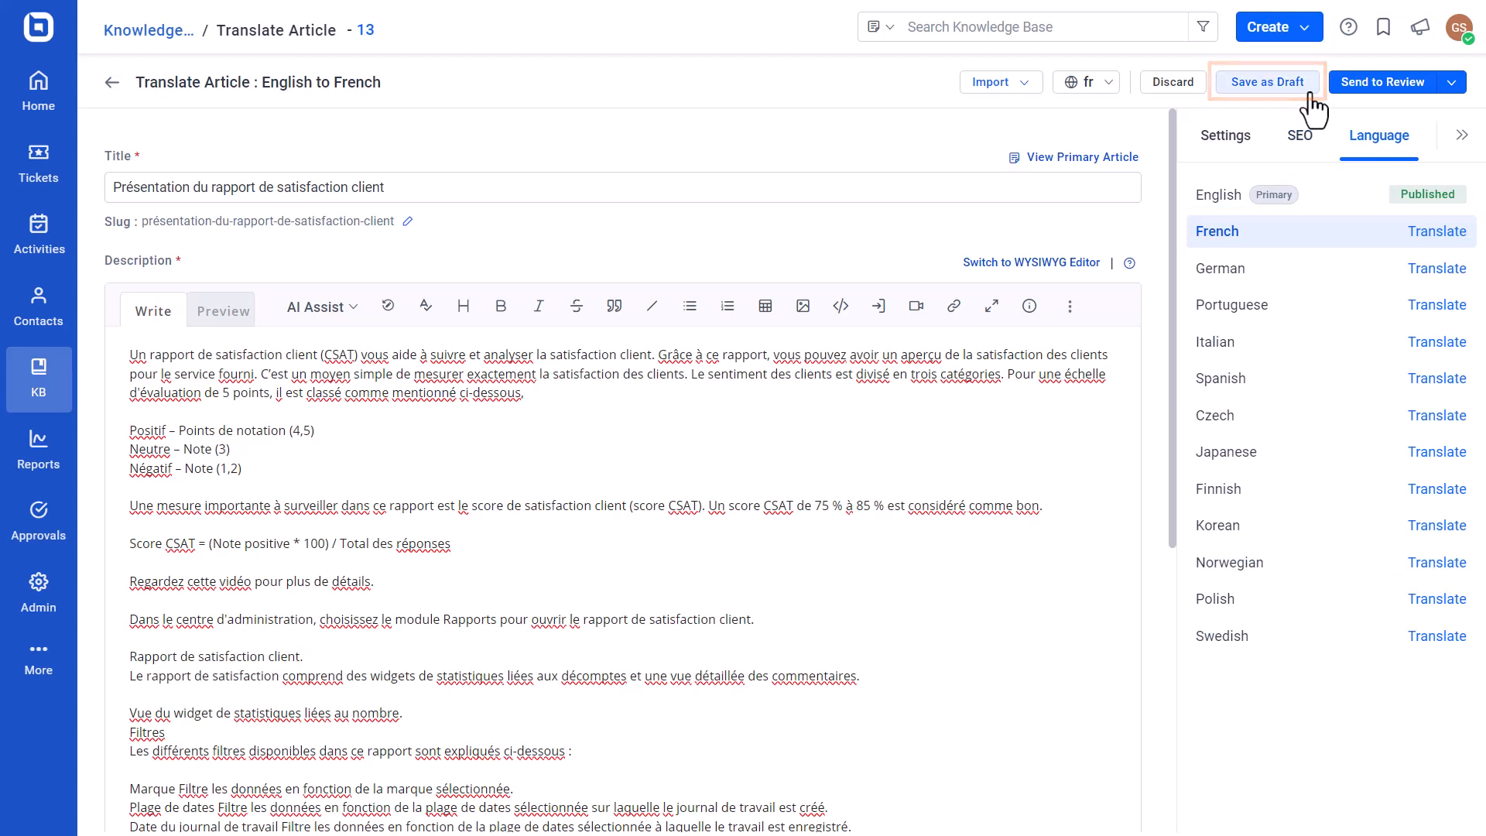
left_click(1452, 83)
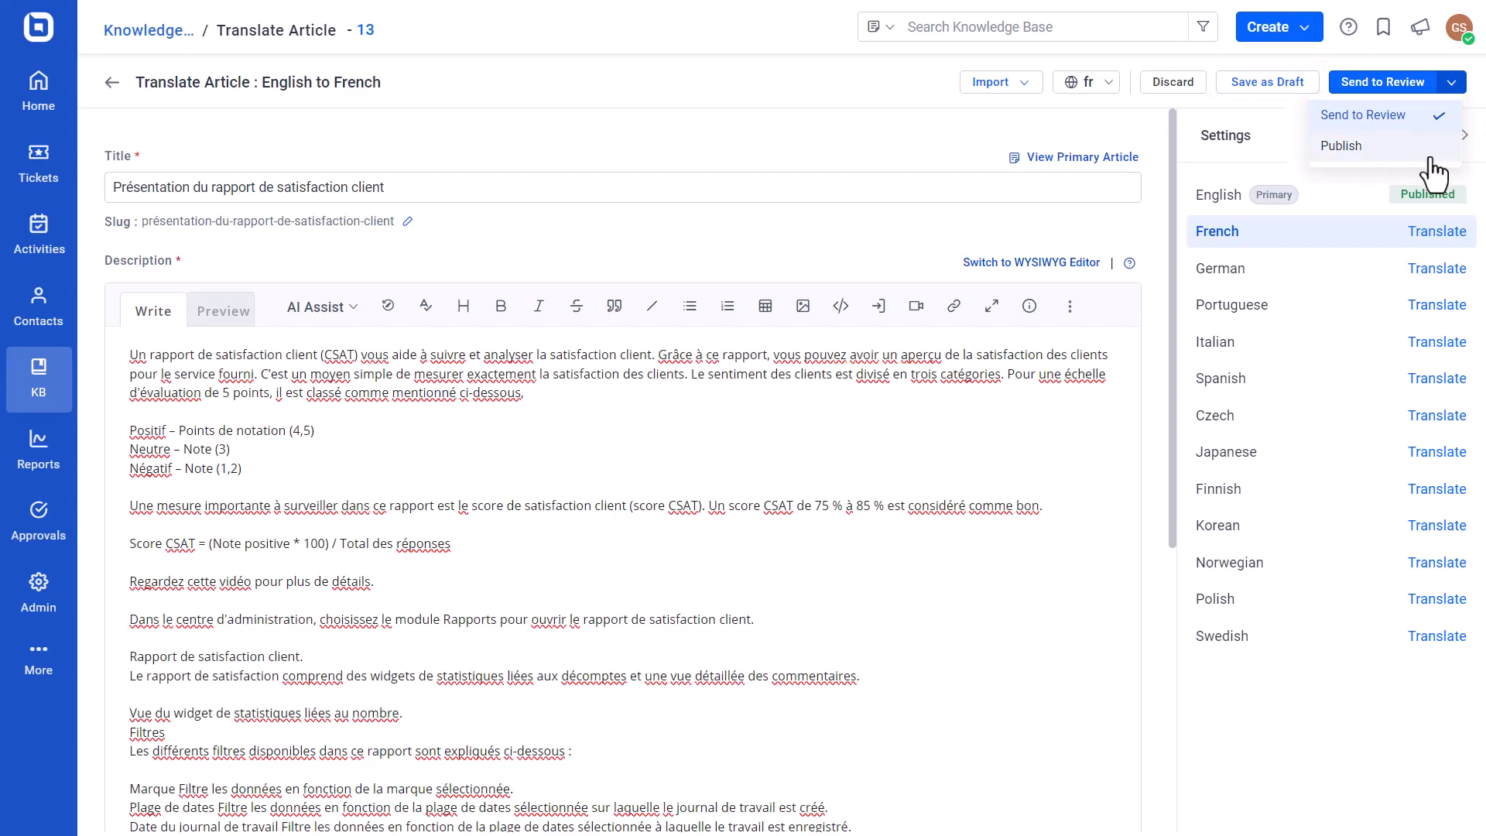
left_click(1430, 154)
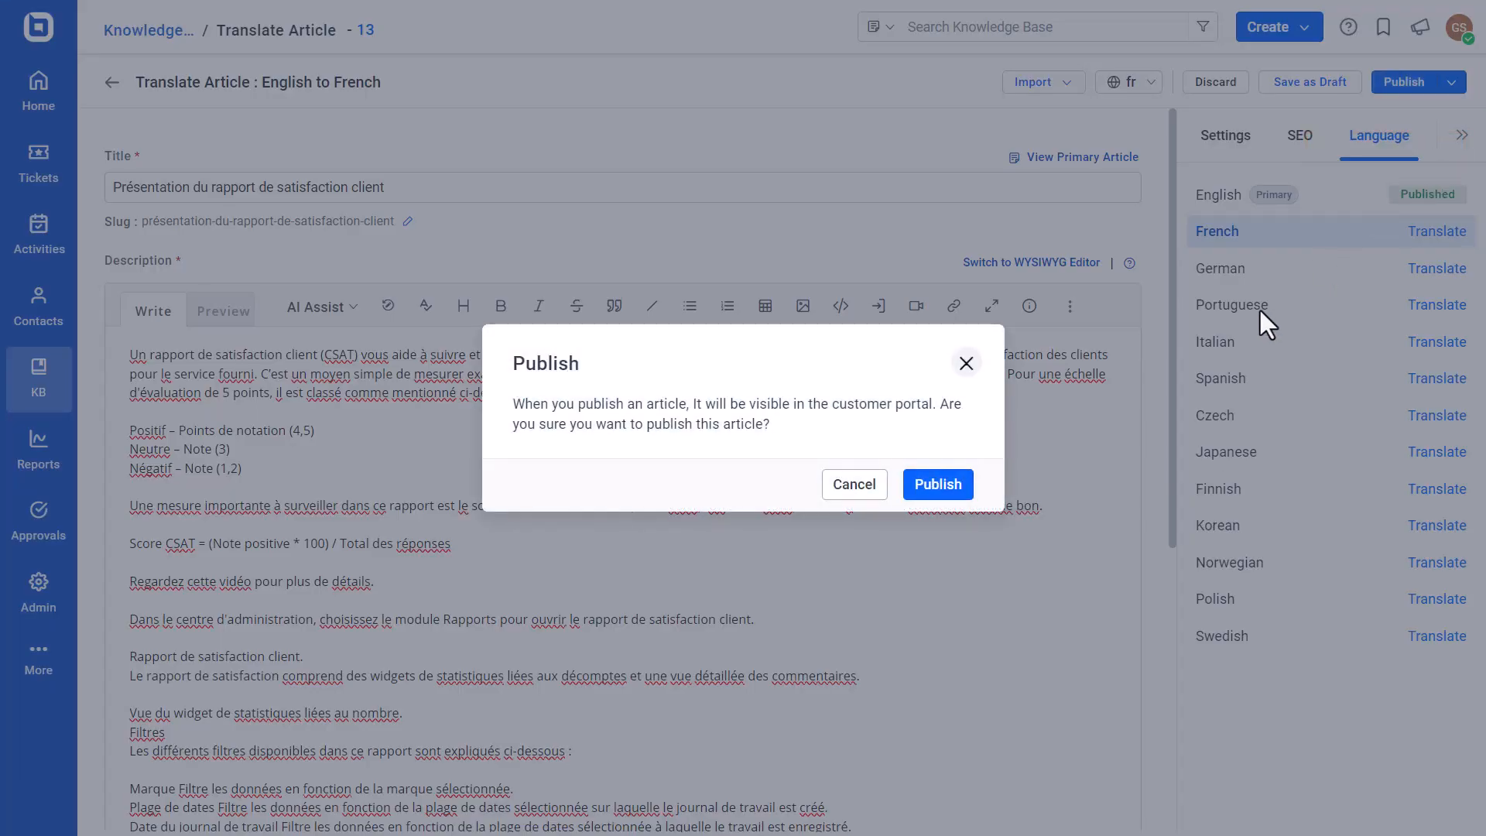
left_click(962, 490)
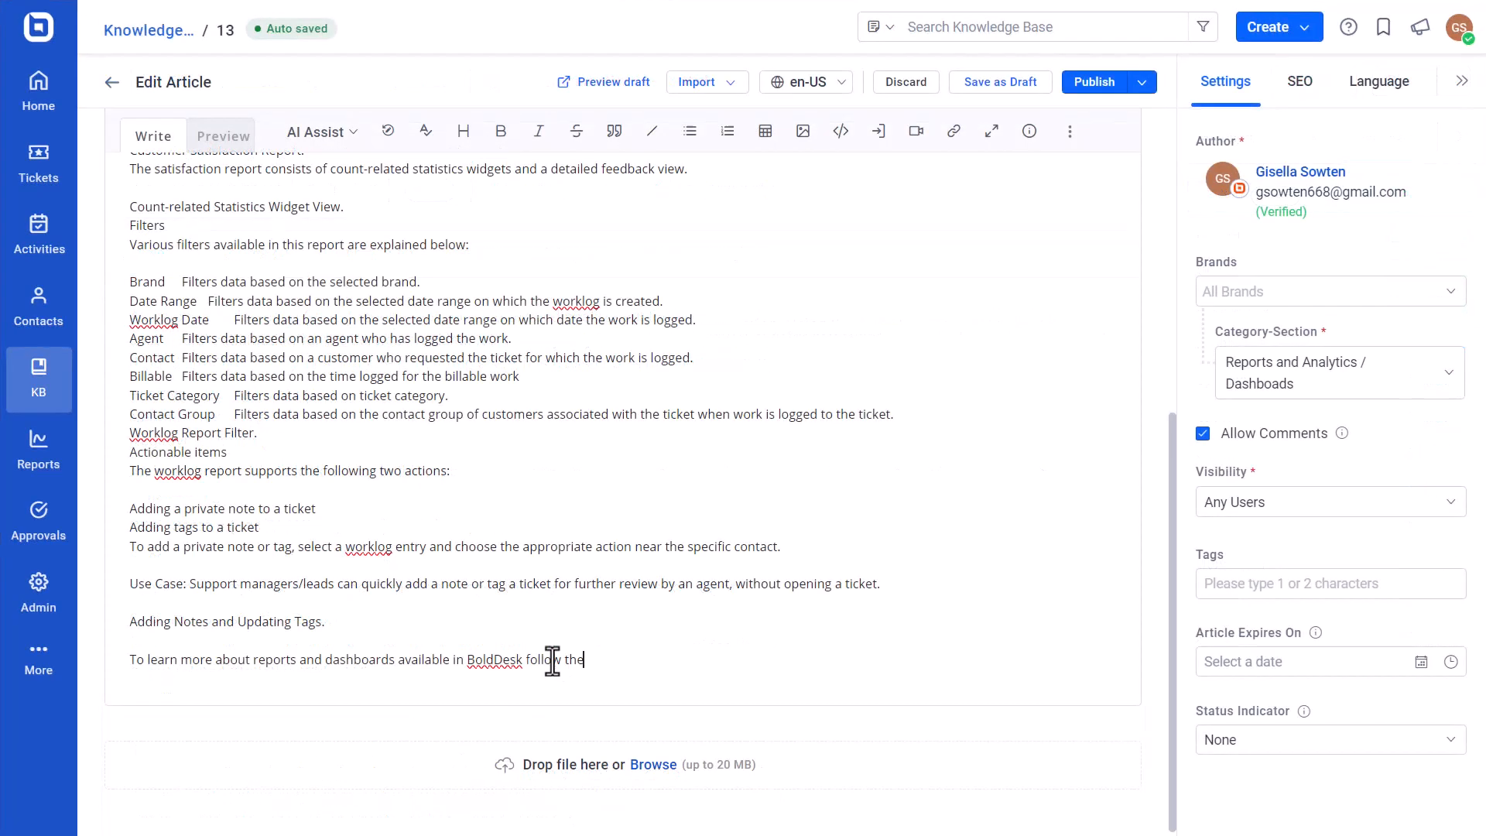
type("link provided below.")
key("Return")
type("https://support.bolddesk.com/kb/article/64/an-overview-about-reports-and-dashboards-available-in-bolddesk")
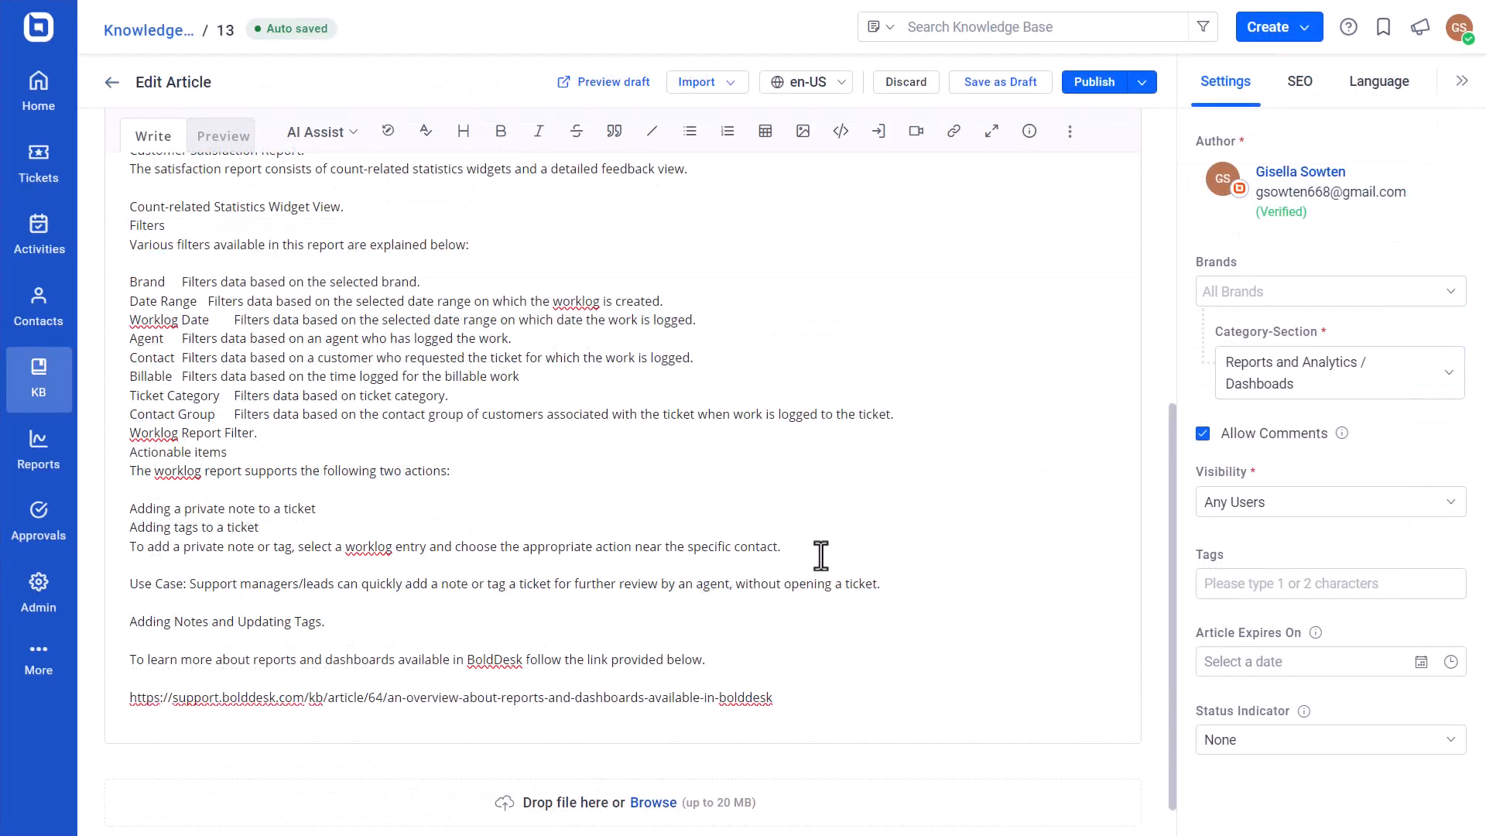
left_click(1094, 82)
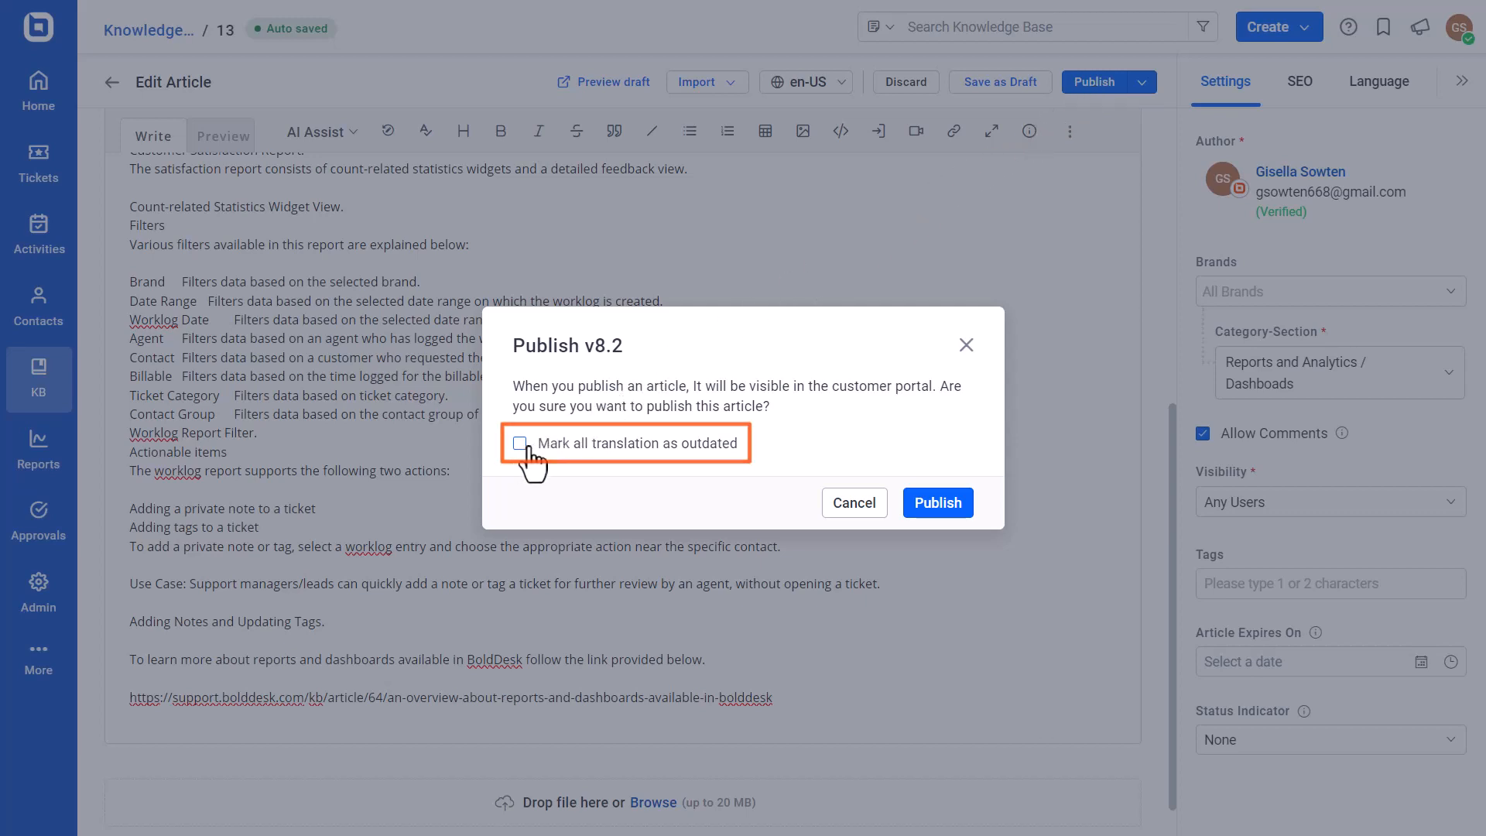
left_click(932, 504)
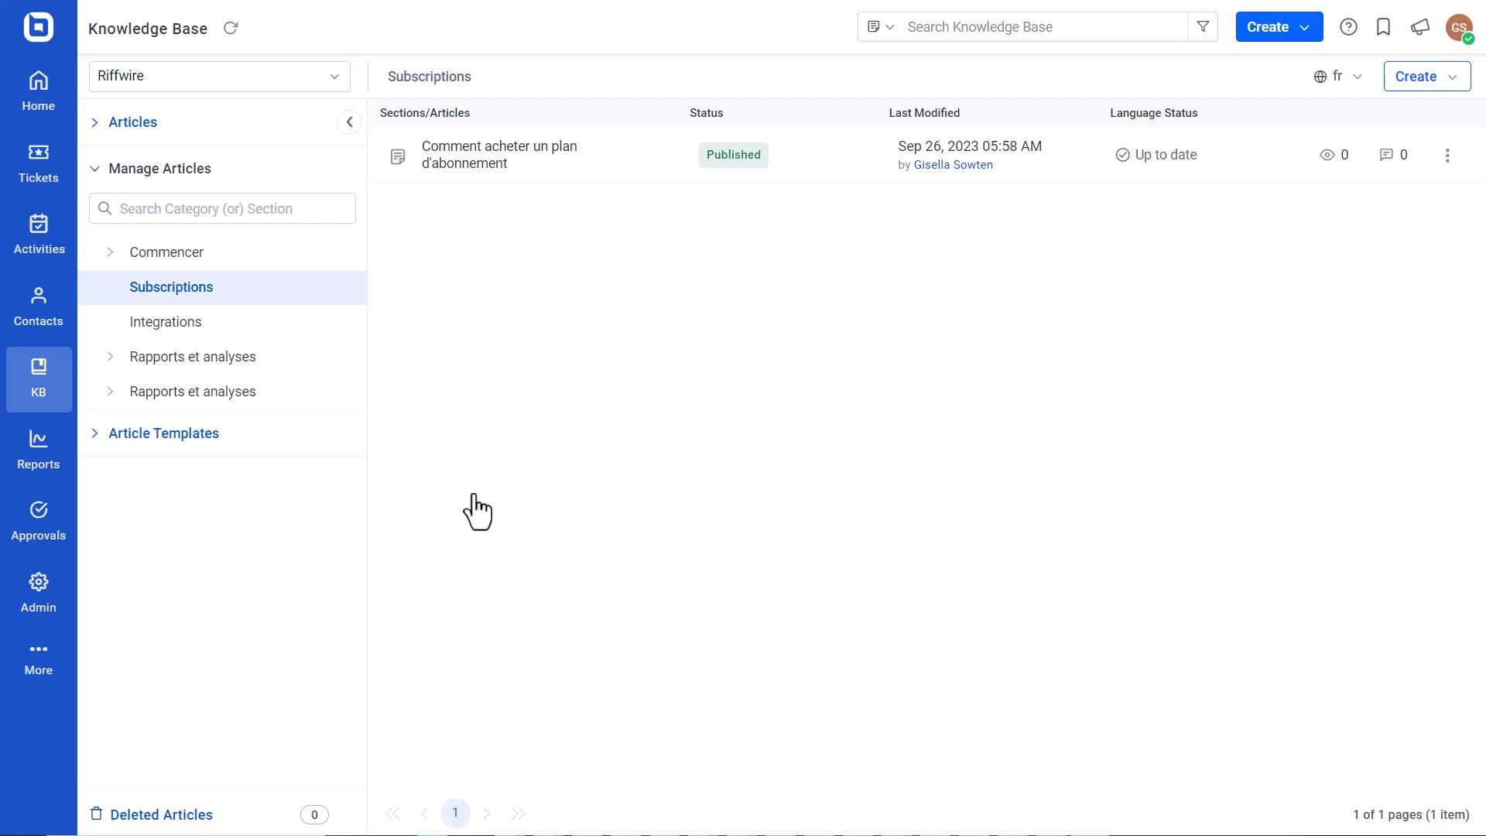
Open the French article "Comment acheter un plan d'abonnement" in Subscriptions and mark it as outdated.
left_click(472, 163)
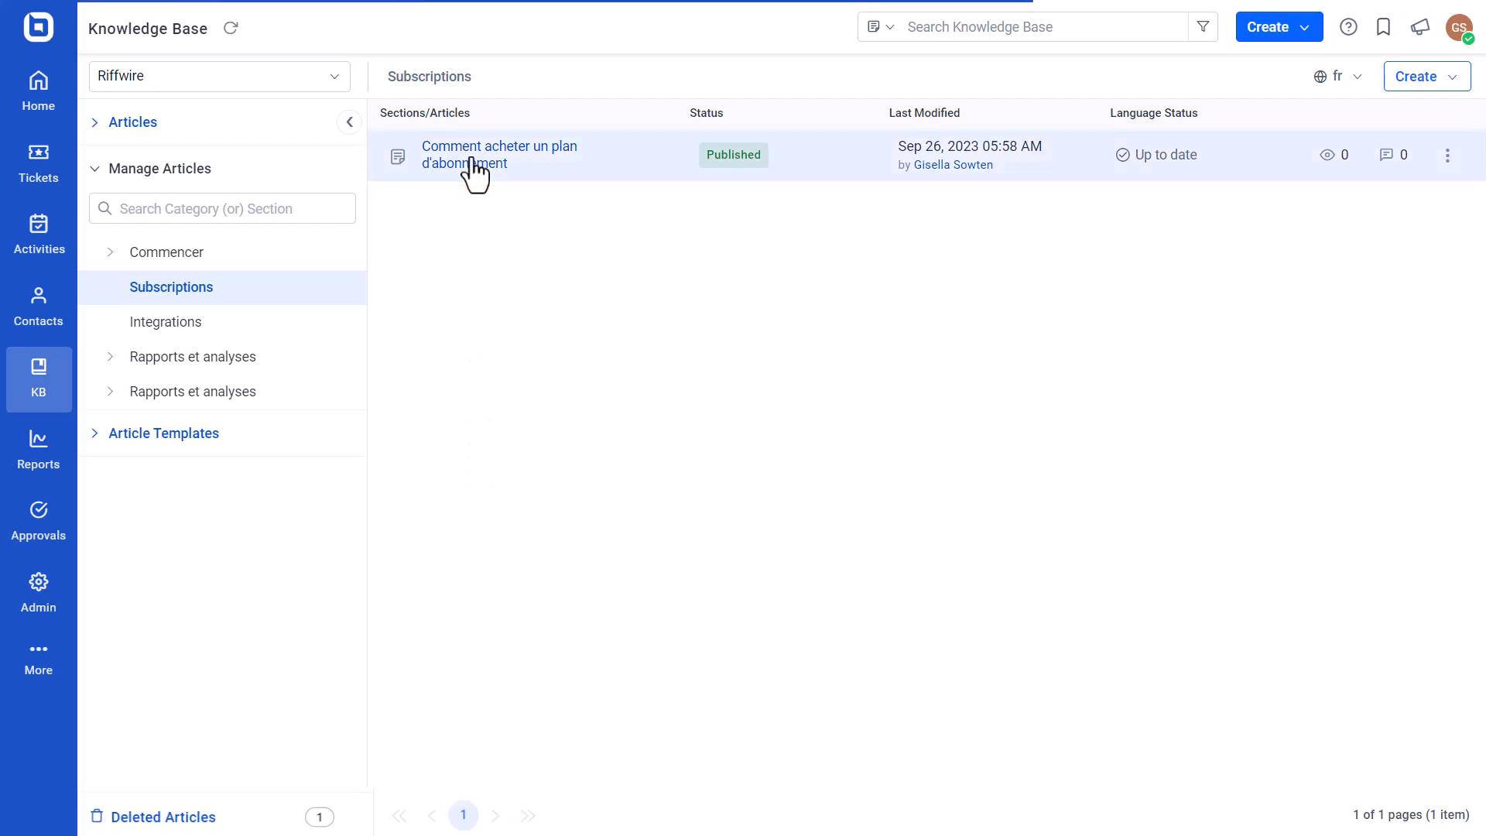
left_click(440, 92)
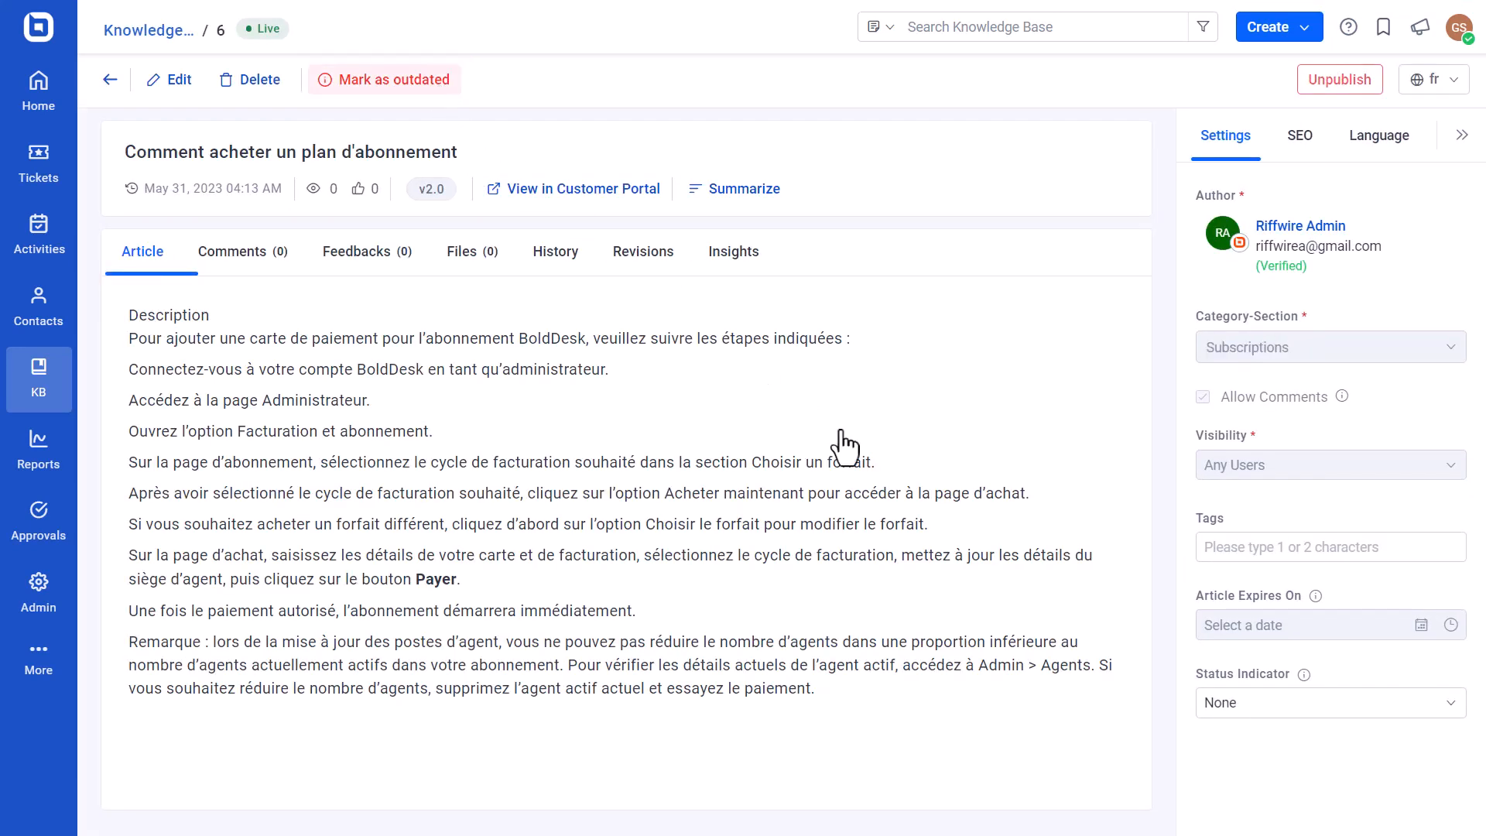
left_click(900, 493)
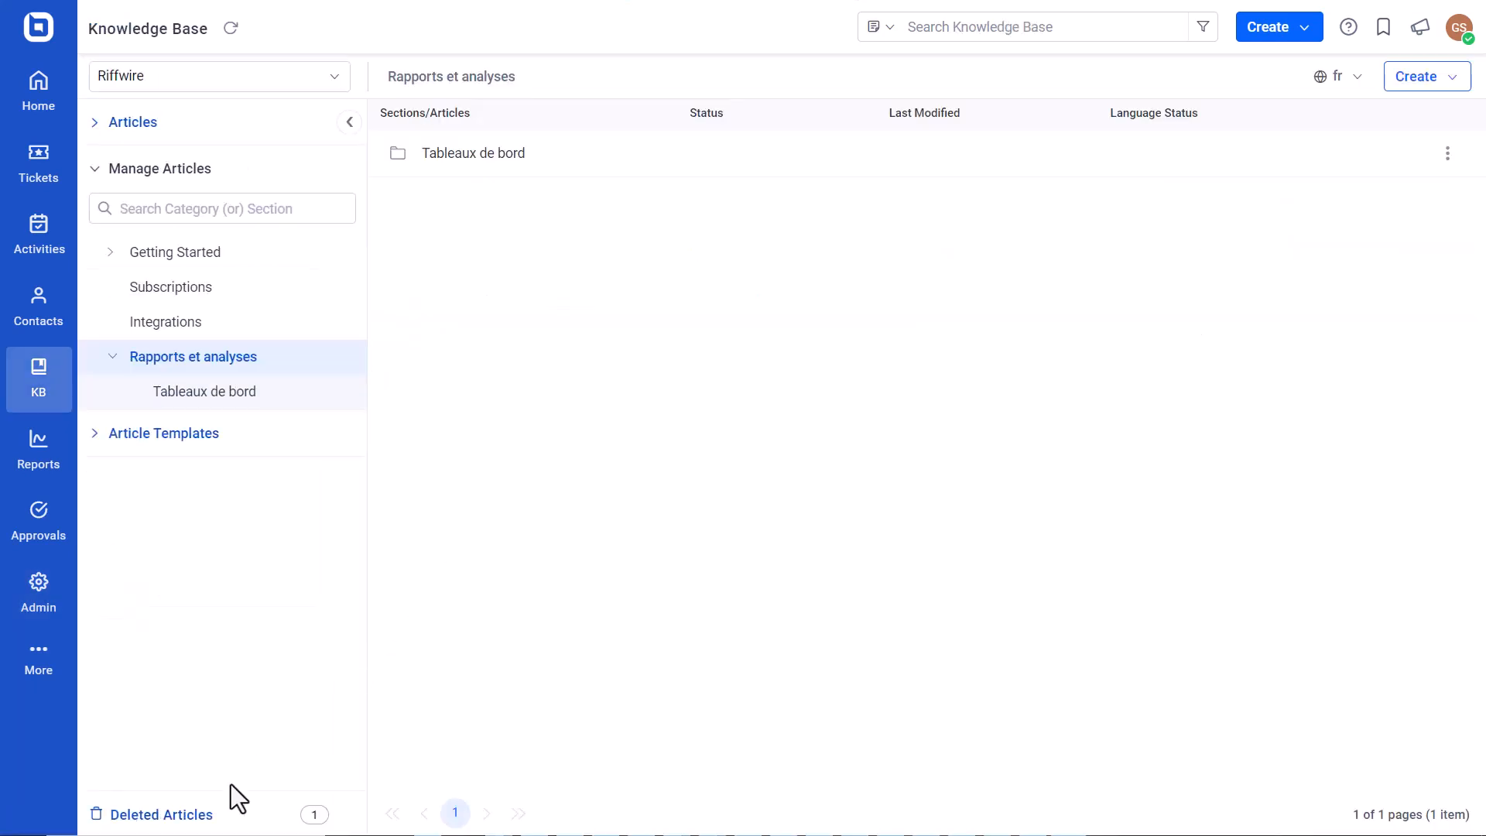
Restore the deleted English article "How to Change Account Password" with the option to restore it in all languages cleared.
left_click(161, 814)
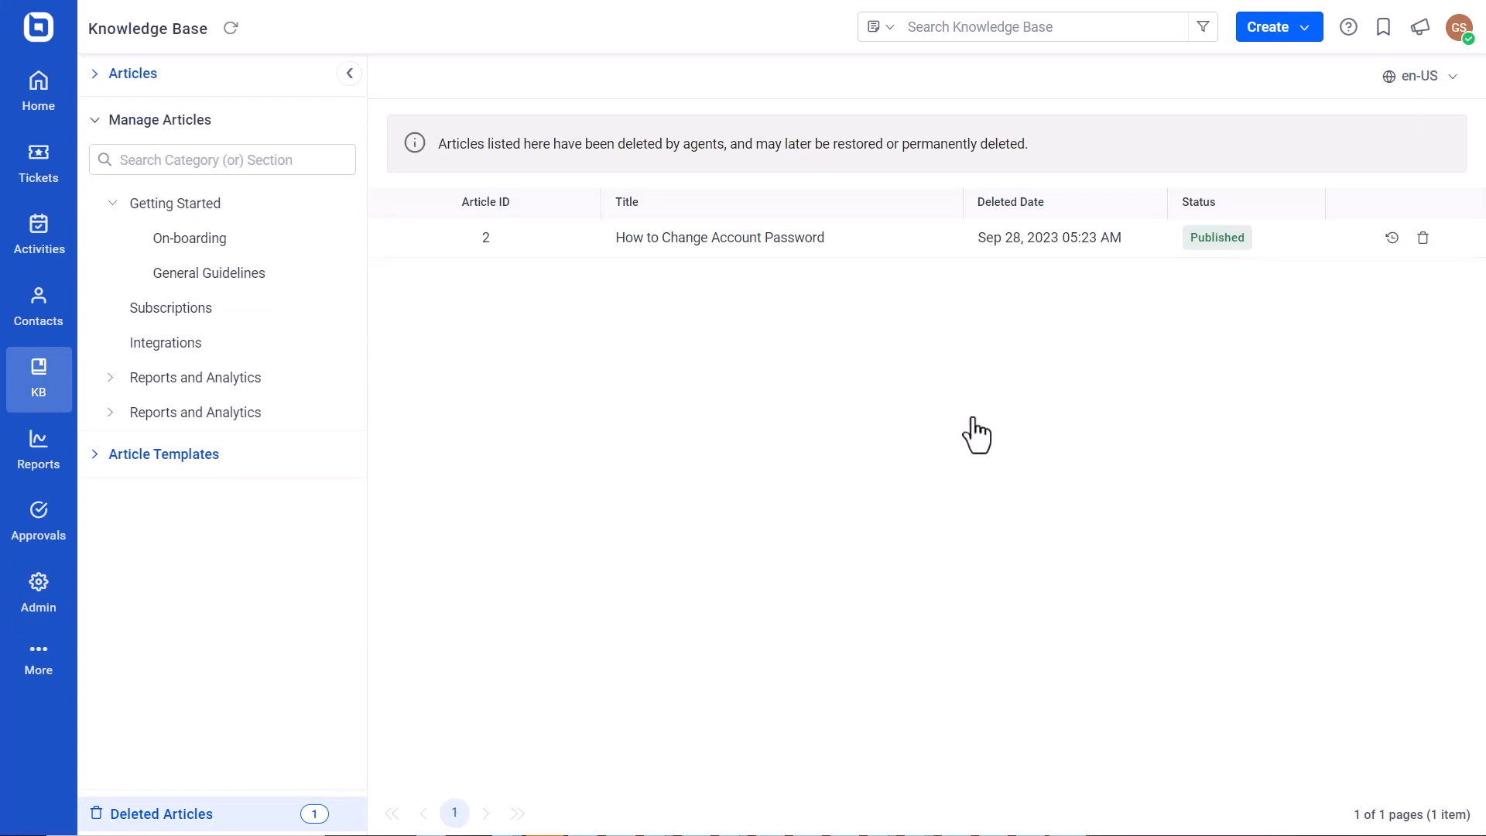
left_click(1388, 240)
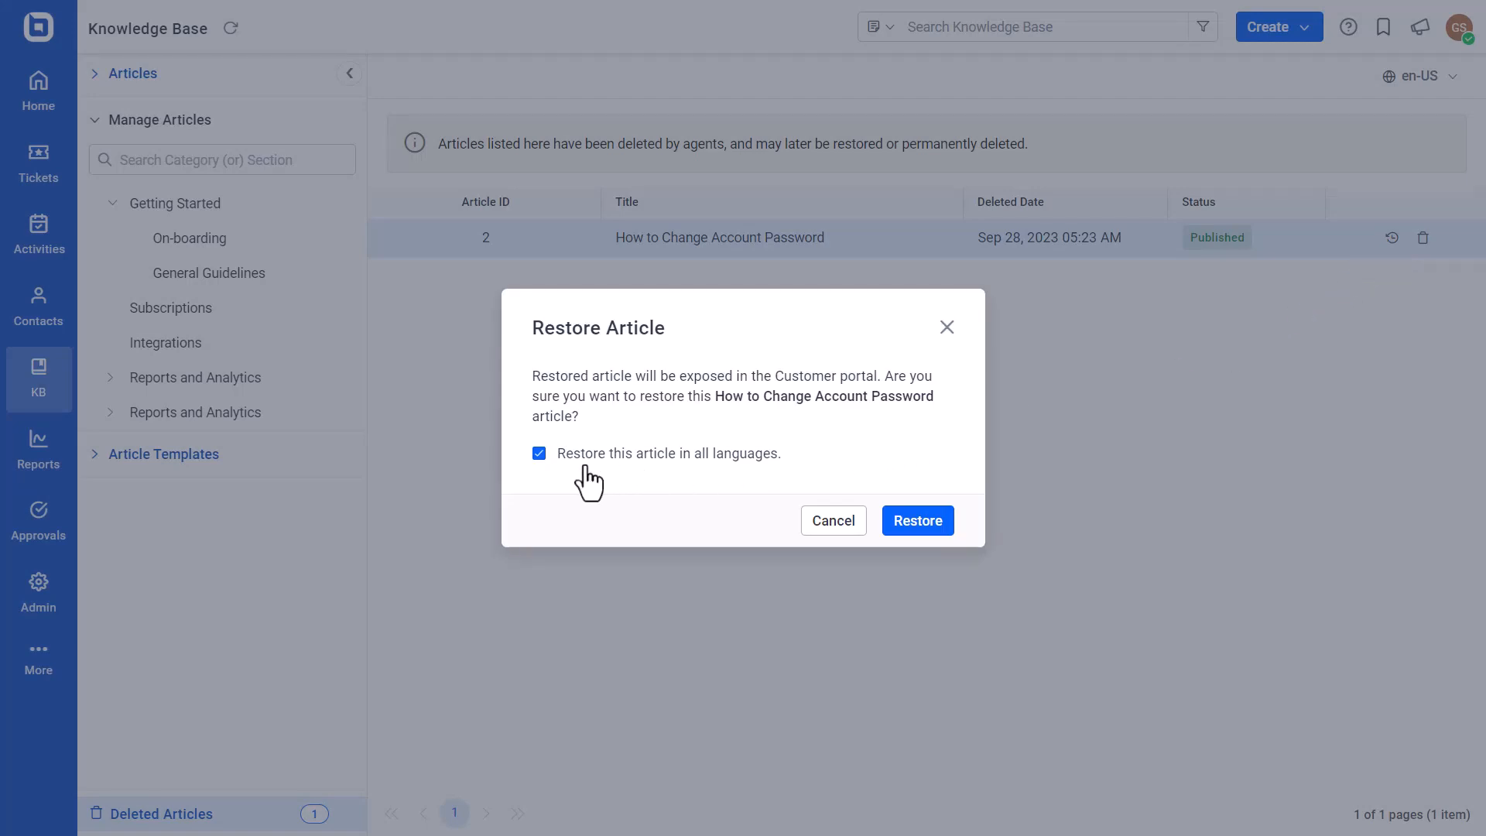
left_click(539, 454)
left_click(916, 525)
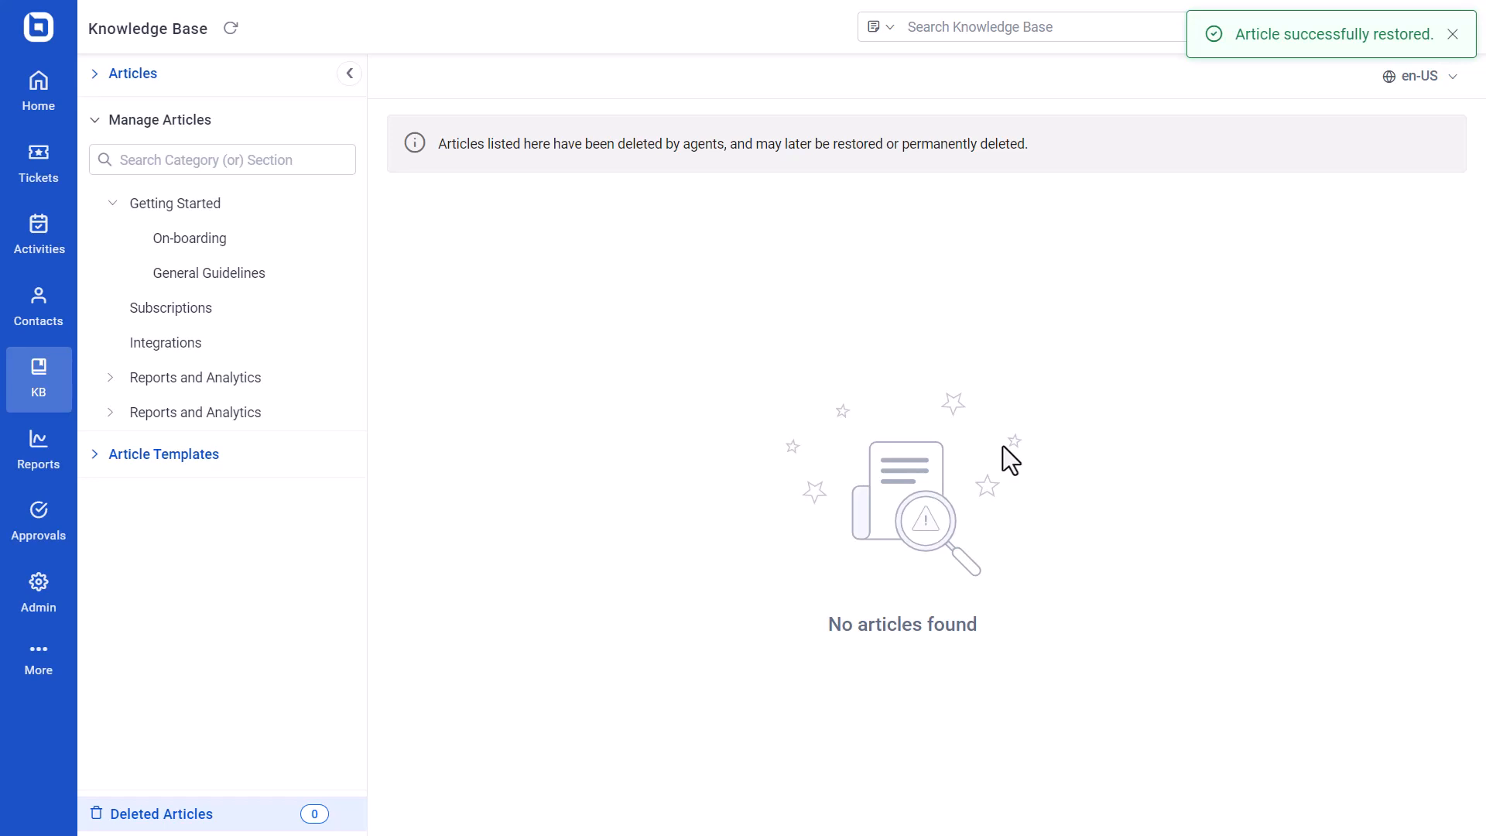
Switch the deleted articles list to French and restore the article "Comment changer le mot de passe du compte".
left_click(1425, 85)
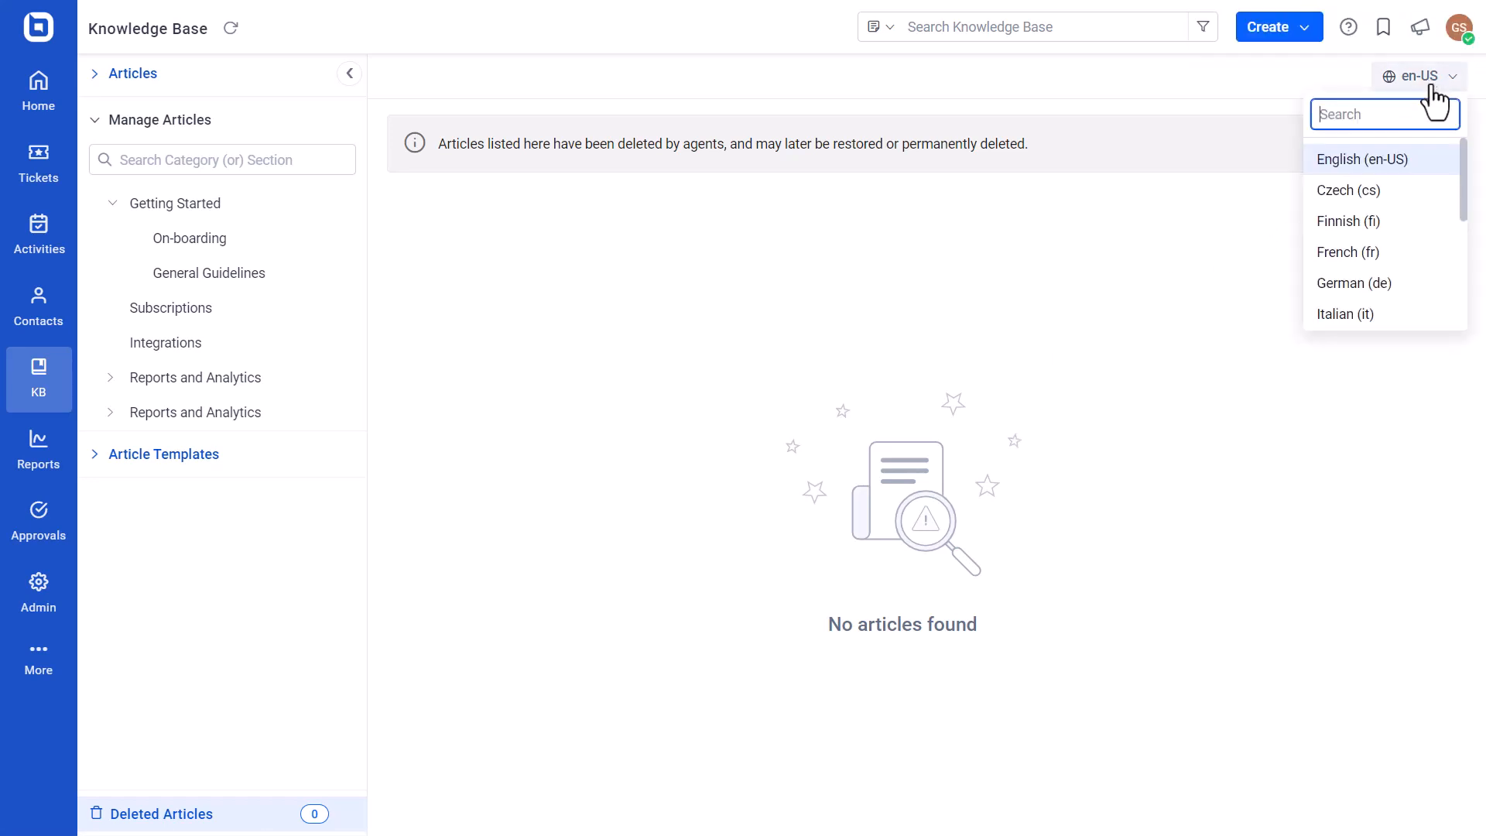
left_click(1382, 254)
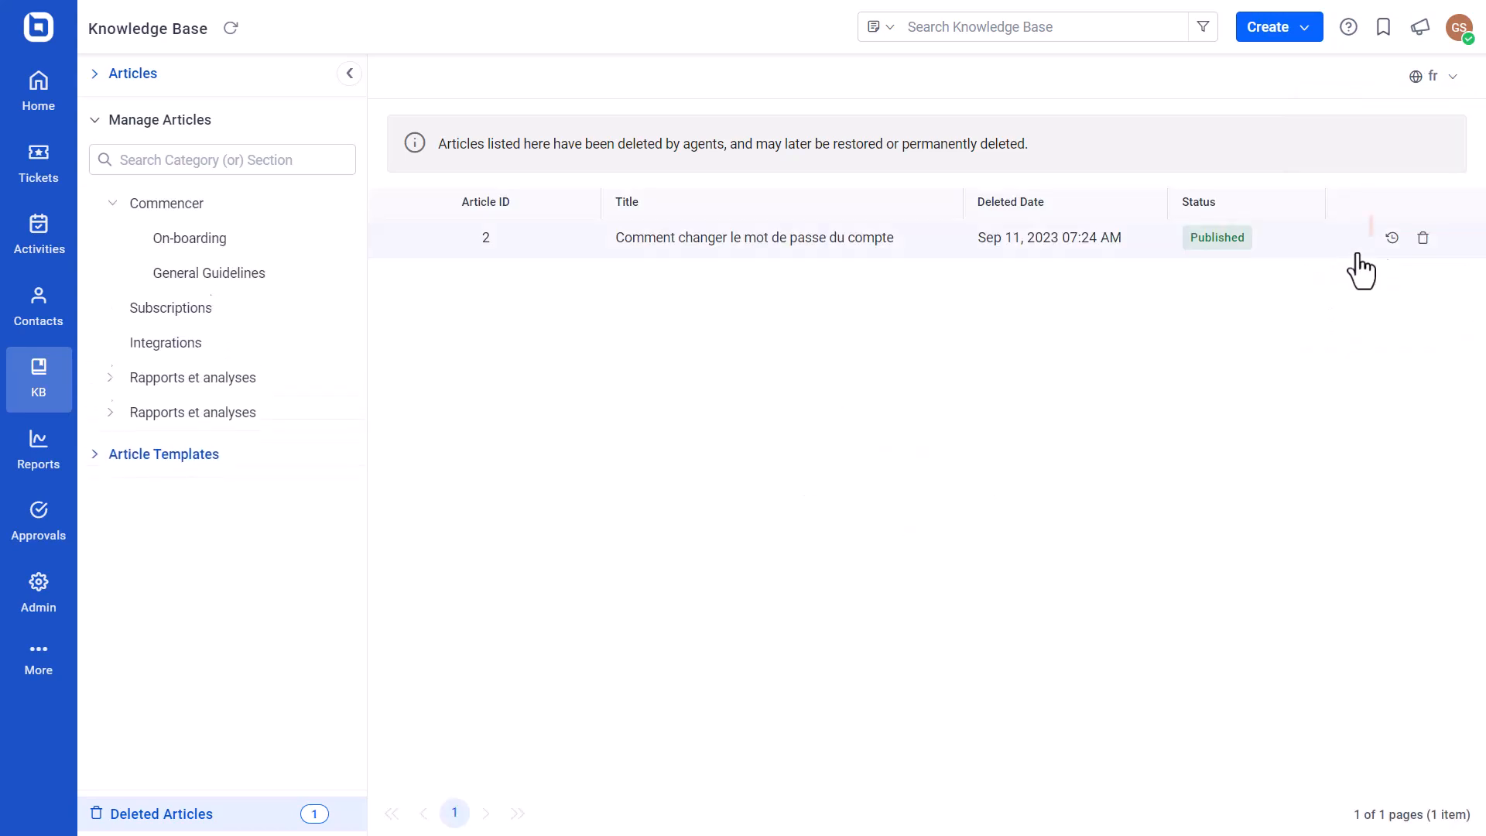
left_click(1392, 238)
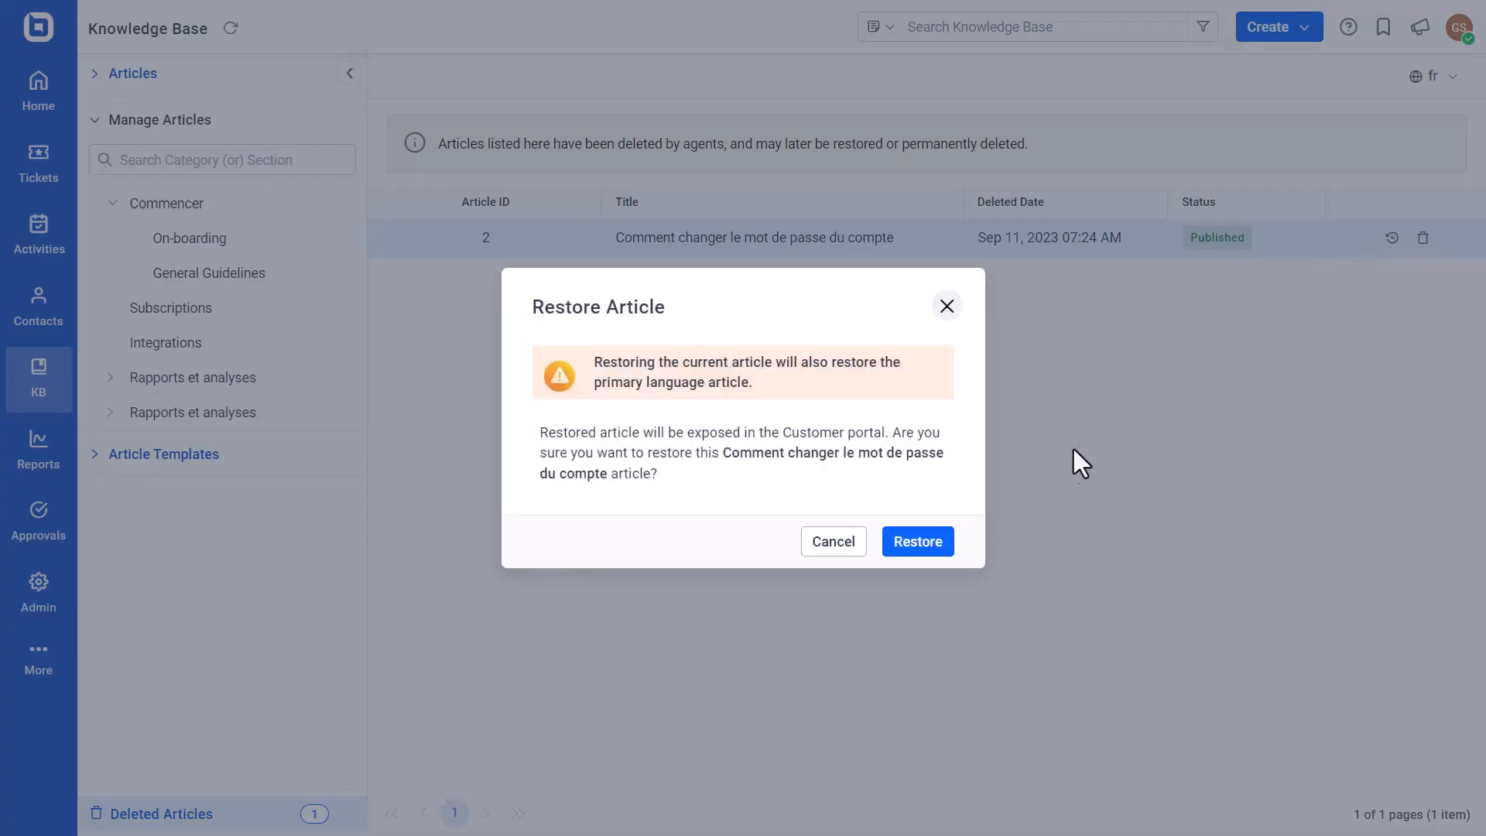
left_click(929, 535)
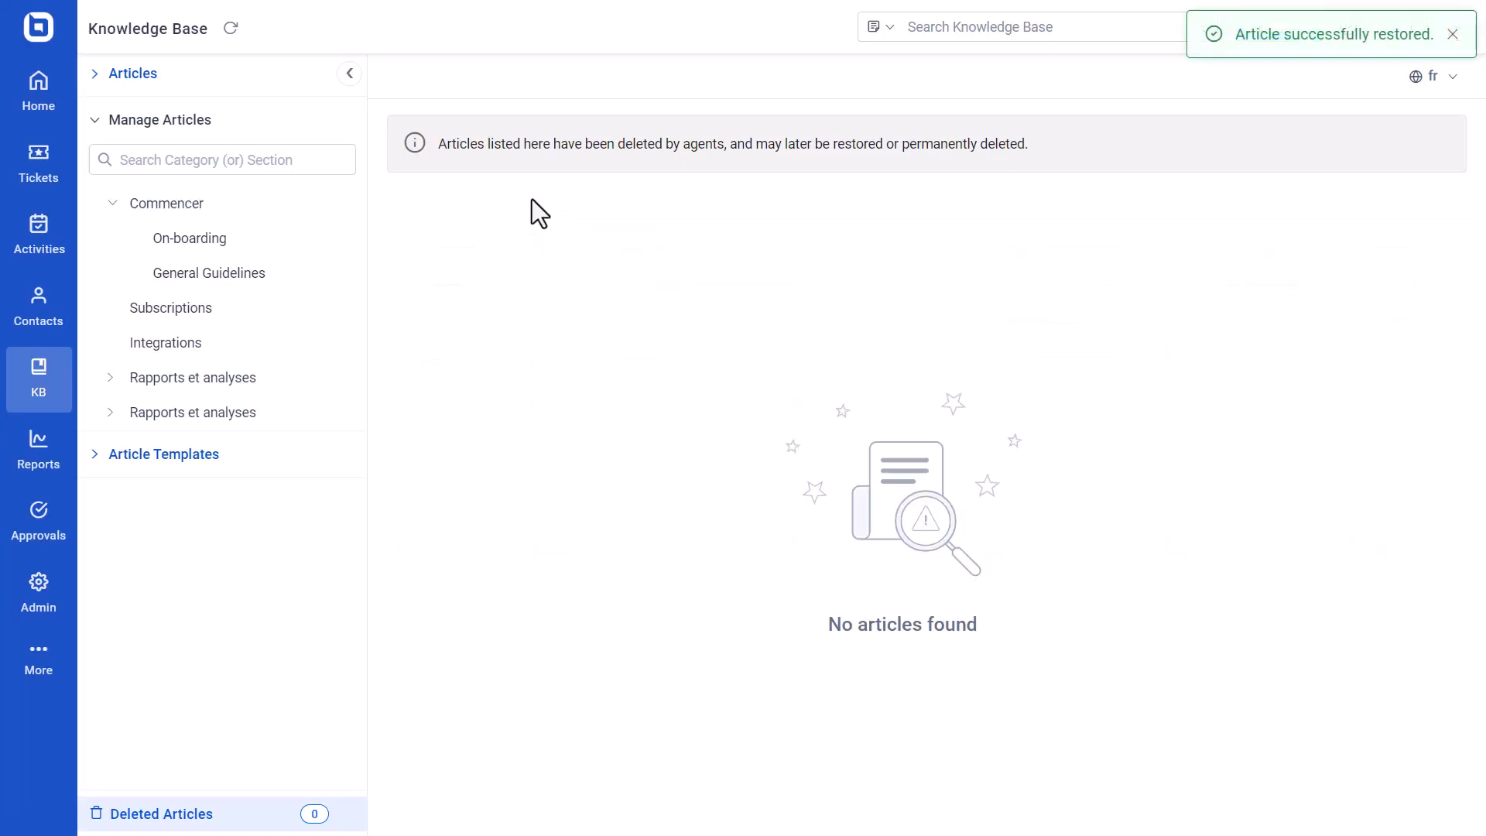